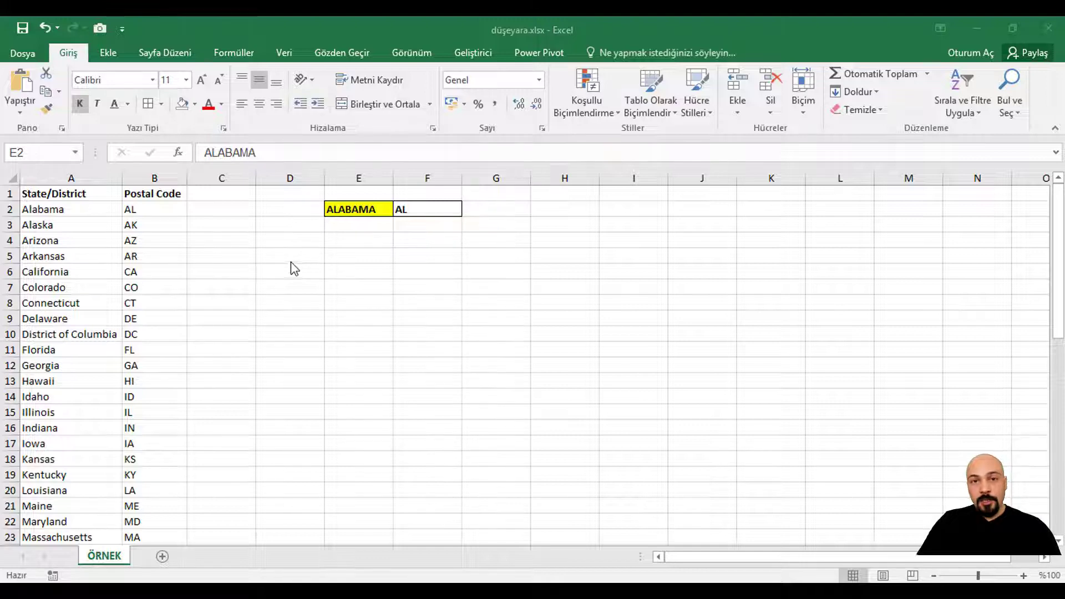
Review the State/District names and Postal Codes such as AZ and CO, ending on E2.
{"action": "left_click", "coordinate": [61, 244]}
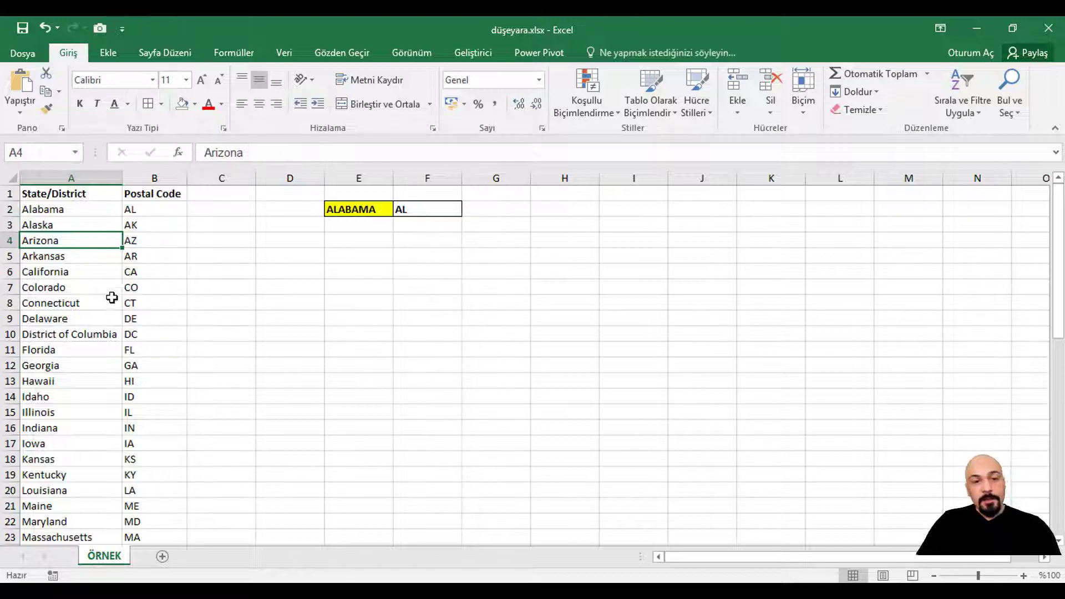
{"action": "left_click", "coordinate": [64, 195]}
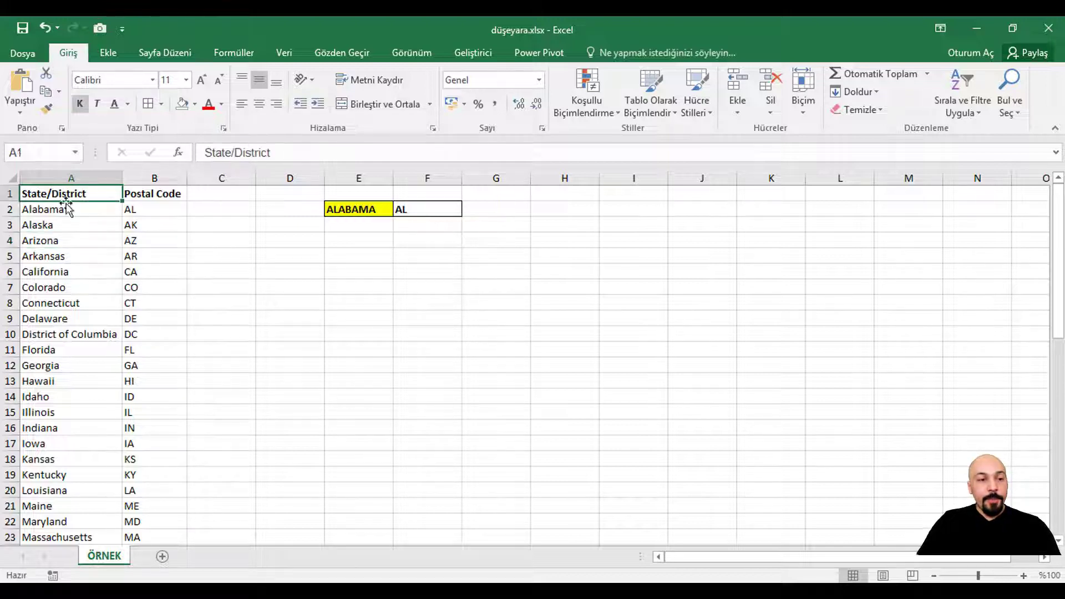
{"action": "scroll", "coordinate": [60, 228], "scroll_direction": "down", "scroll_amount": 2}
{"action": "scroll", "coordinate": [60, 233], "scroll_direction": "down", "scroll_amount": 4}
{"action": "scroll", "coordinate": [57, 326], "scroll_direction": "down", "scroll_amount": 2}
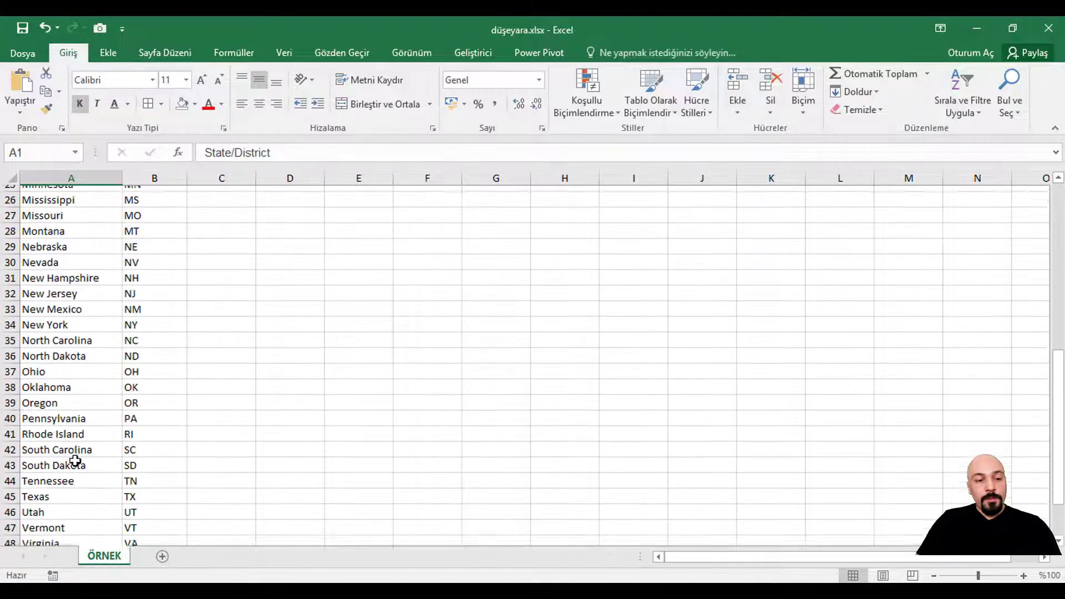
{"action": "scroll", "coordinate": [76, 459], "scroll_direction": "down", "scroll_amount": 4}
{"action": "scroll", "coordinate": [120, 418], "scroll_direction": "up", "scroll_amount": 12}
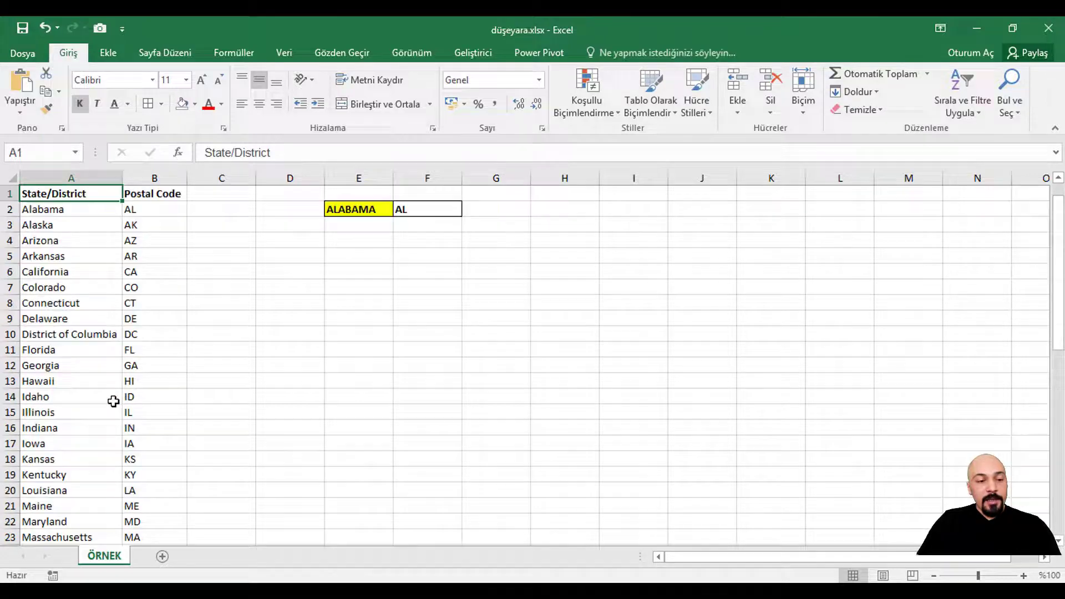
{"action": "left_click", "coordinate": [152, 193]}
{"action": "left_click", "coordinate": [142, 240]}
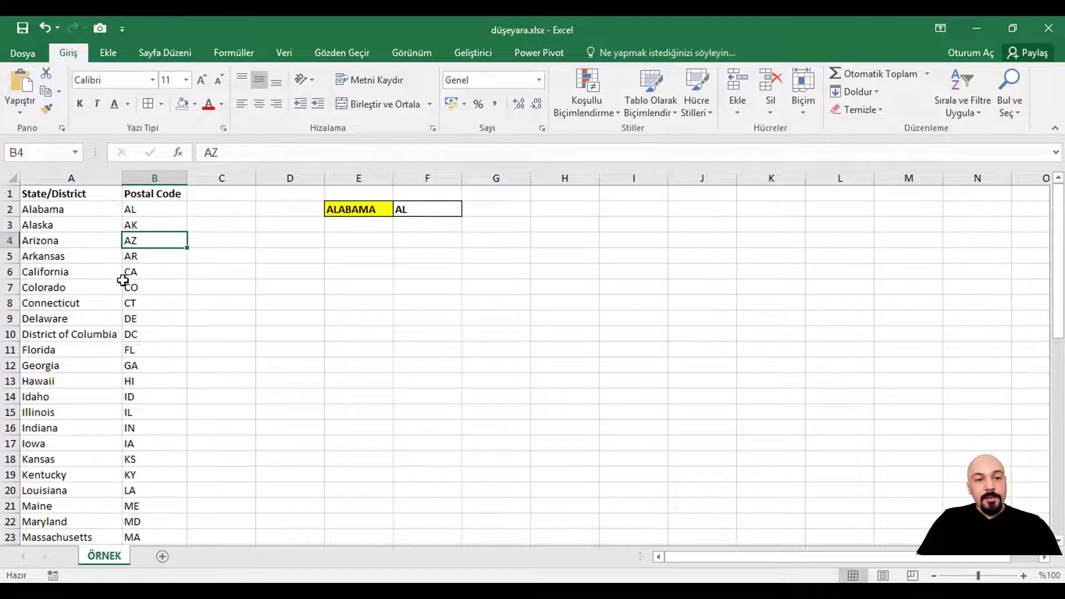
{"action": "left_click", "coordinate": [124, 287]}
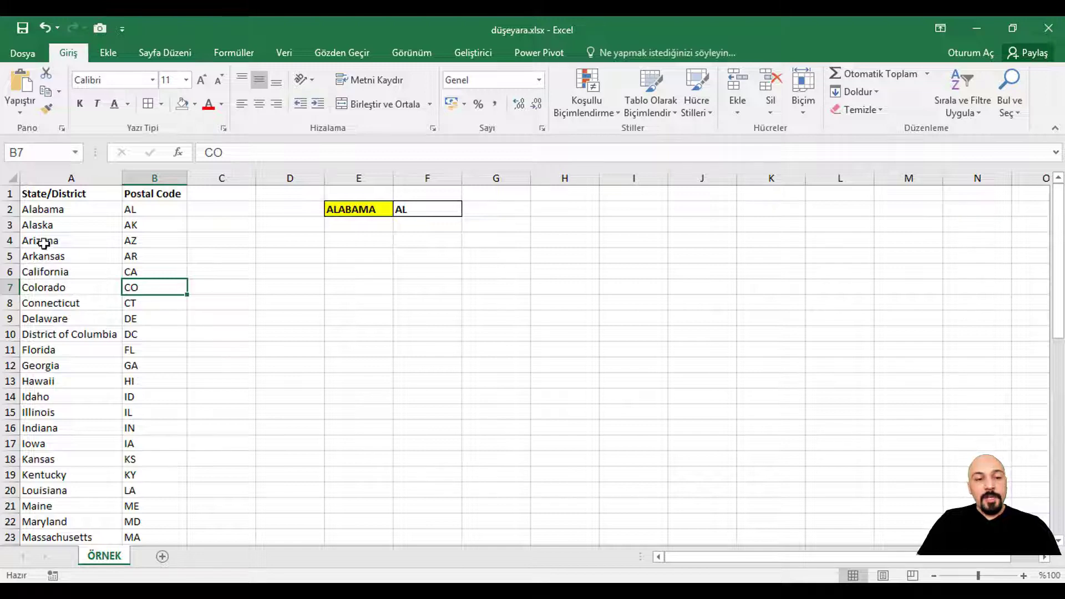
{"action": "left_click", "coordinate": [354, 212]}
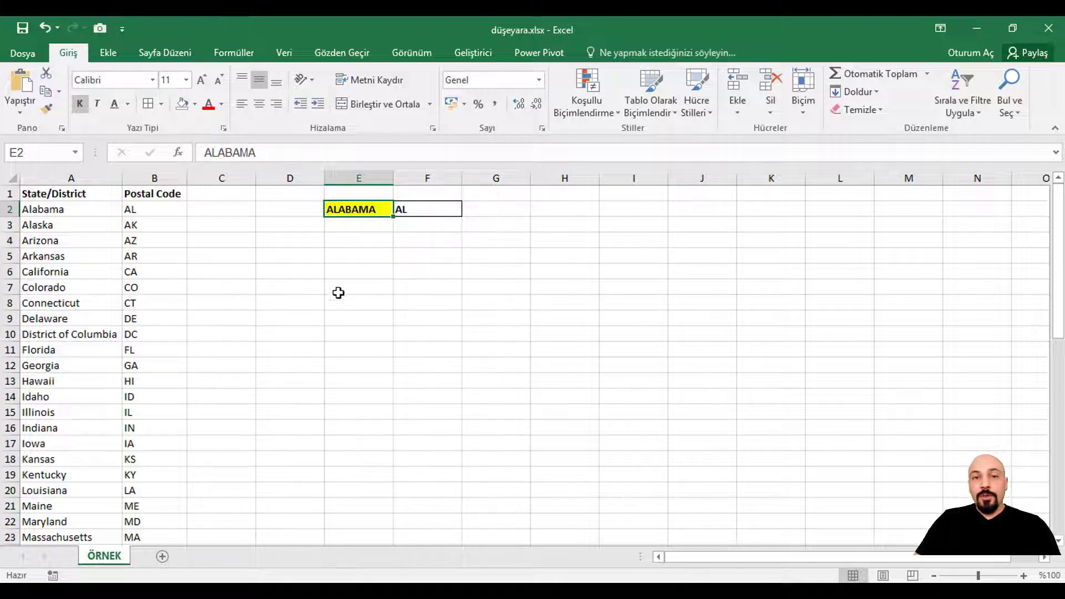
Enter IDAHO in E2, then change it to ALASKA so F2 returns AK.
{"action": "left_click", "coordinate": [357, 245]}
{"action": "left_click", "coordinate": [357, 209]}
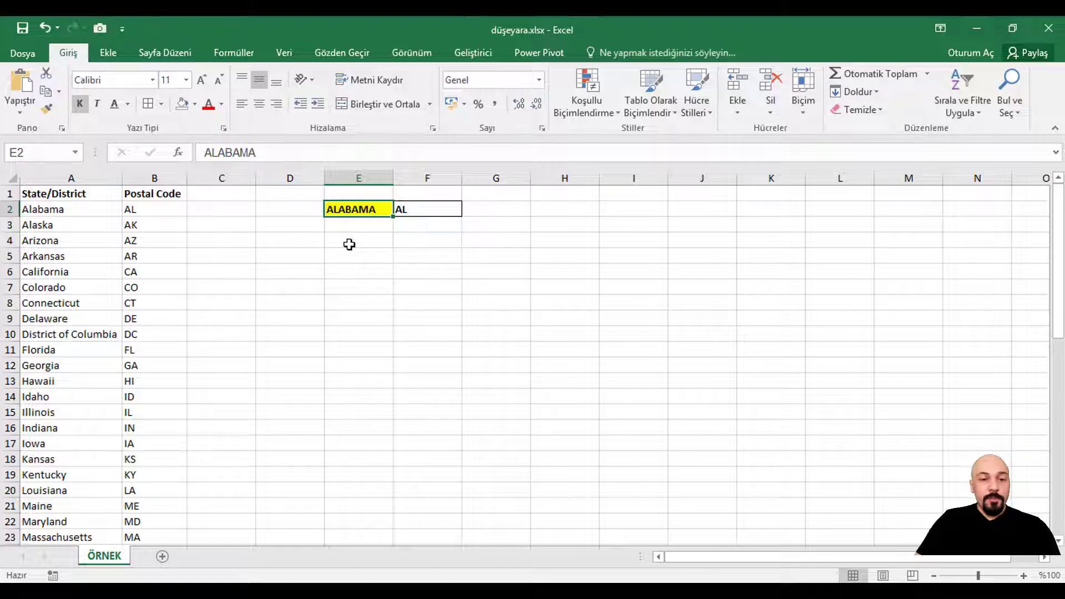
{"action": "type", "text": "IDAHO"}
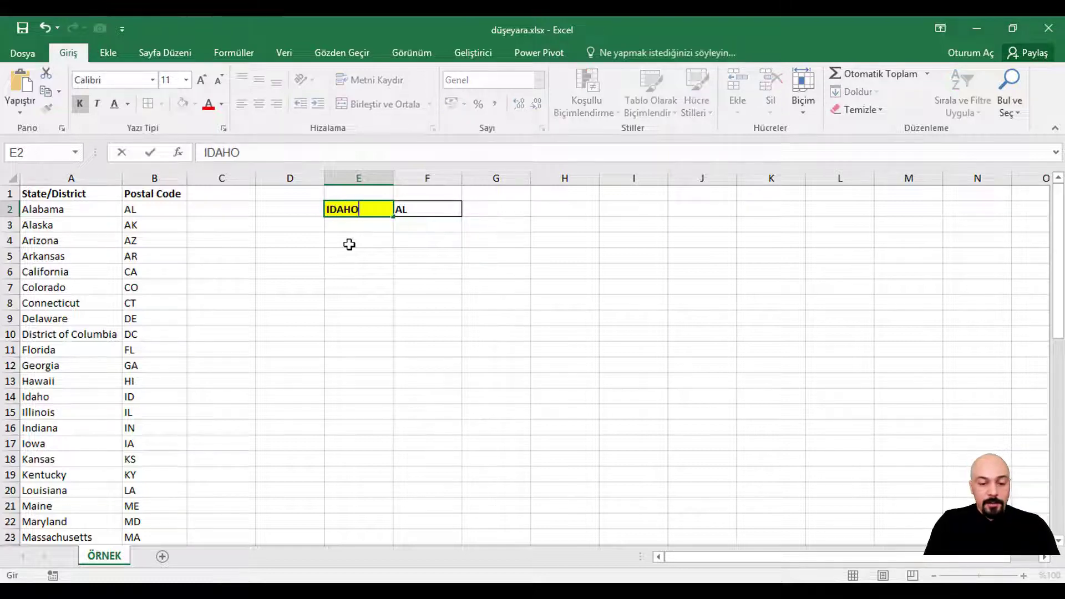
{"action": "key", "text": "Return"}
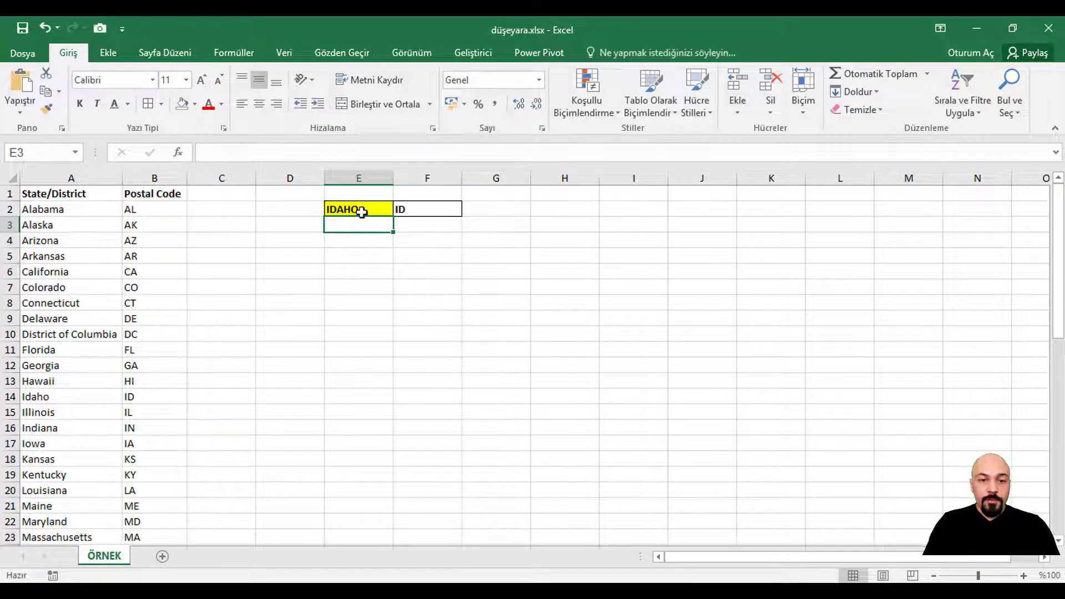
{"action": "left_click", "coordinate": [356, 209]}
{"action": "type", "text": "ALASK"}
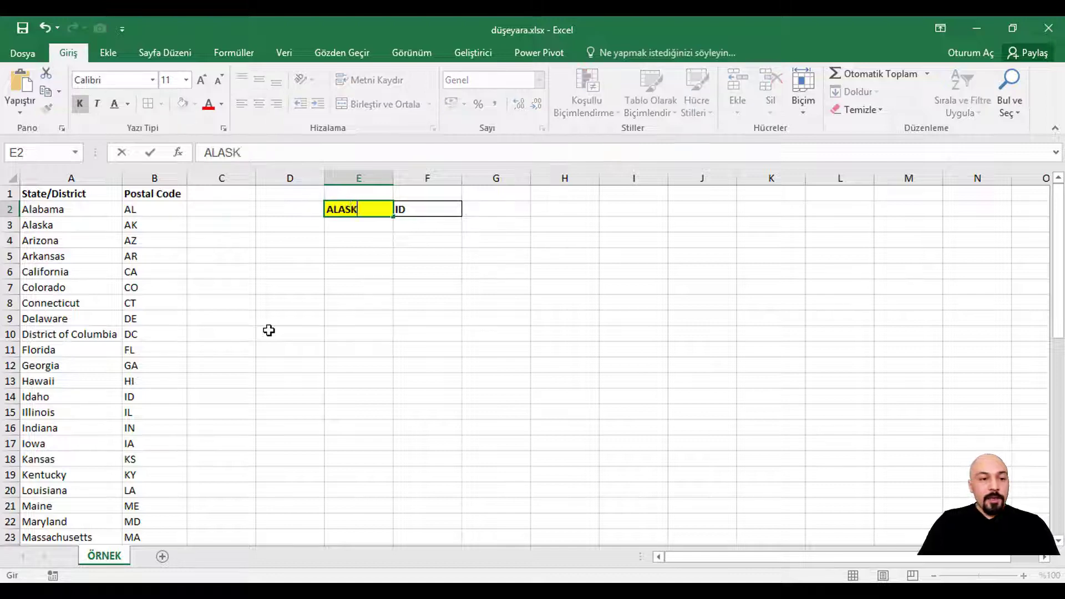
{"action": "type", "text": "A"}
{"action": "key", "text": "Return"}
Highlight Alaska's row to confirm its code AK, then inspect F2's lookup formula.
{"action": "left_click_drag", "start_coordinate": [38, 224], "coordinate": [133, 227]}
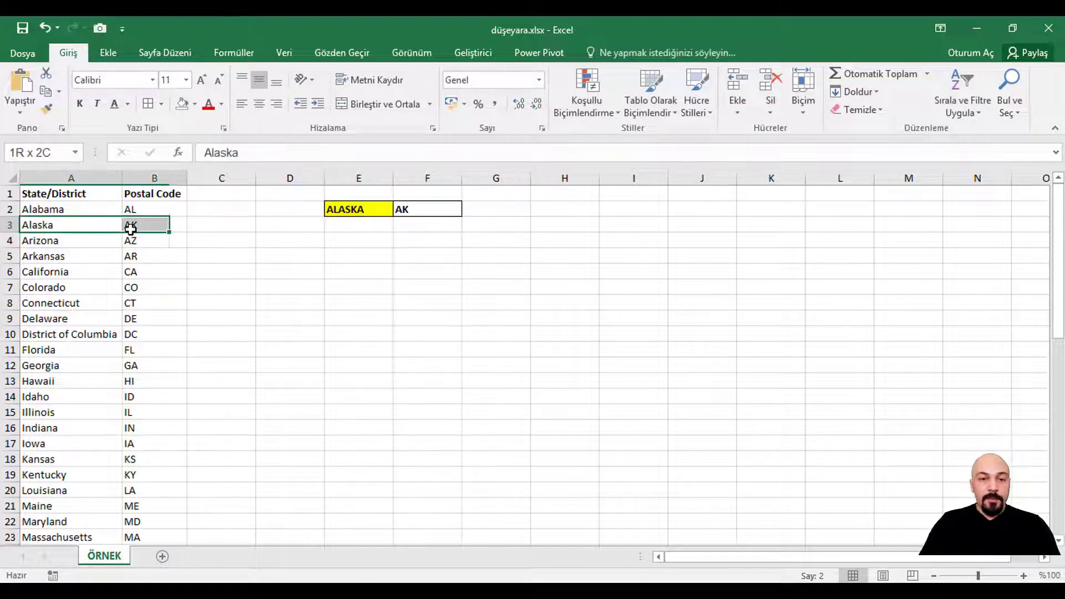
{"action": "left_click", "coordinate": [329, 256]}
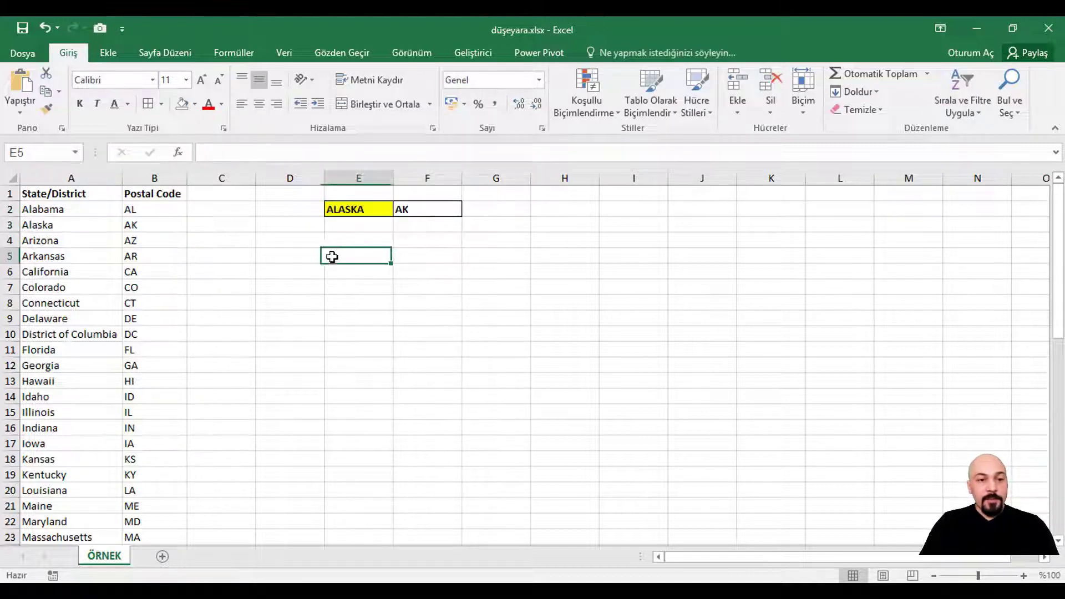
{"action": "left_click", "coordinate": [442, 213]}
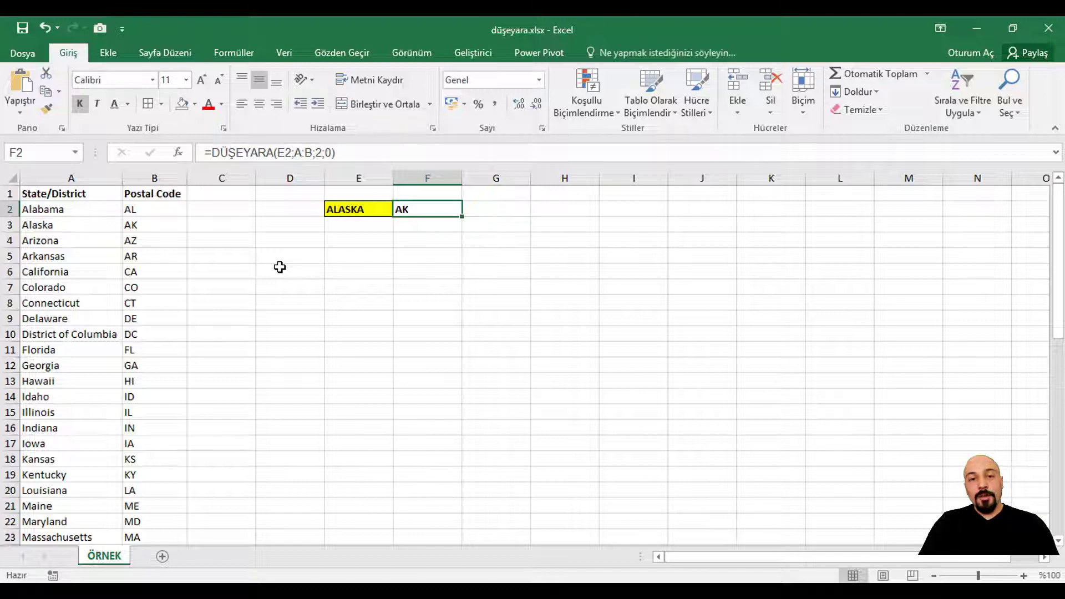
Clear F2 and start a new formula reading =DÜŞEYARA(E2; with E2 as lookup value.
{"action": "key", "text": "Delete"}
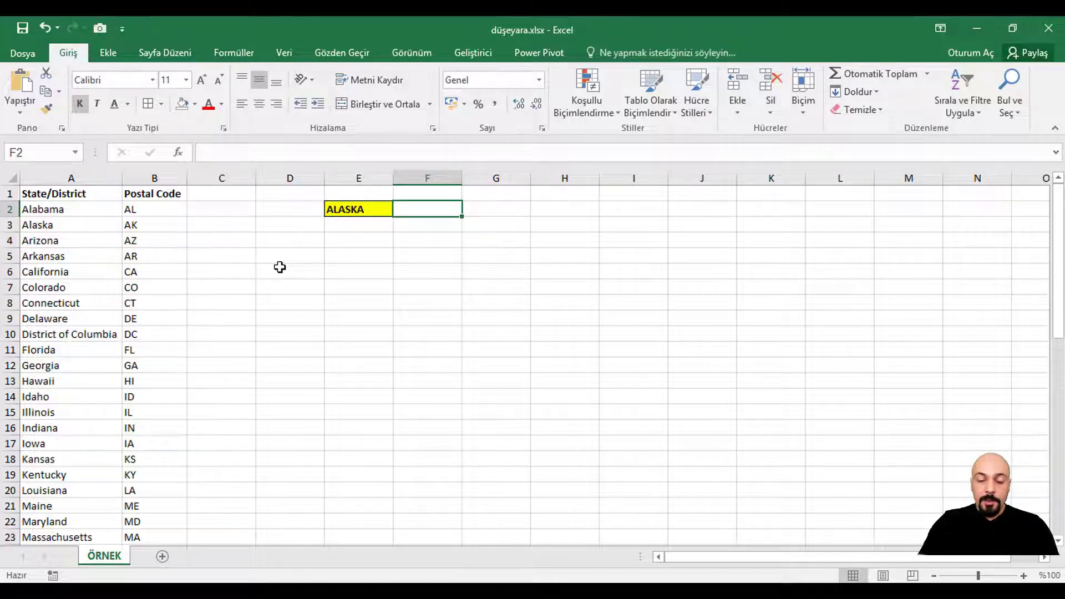
{"action": "type", "text": "=DÜŞ"}
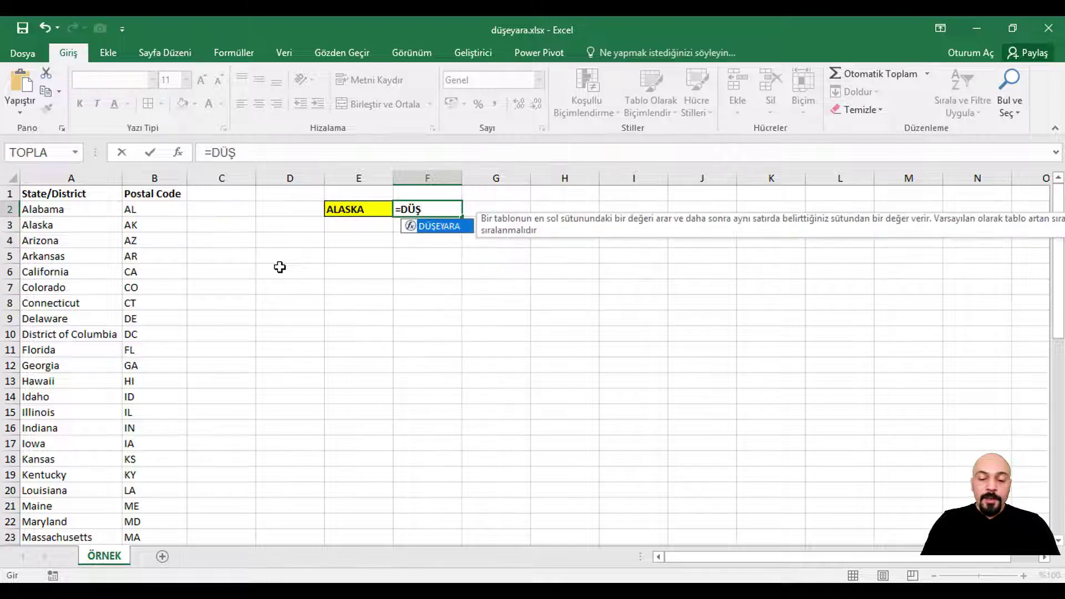
{"action": "double_click", "coordinate": [449, 228]}
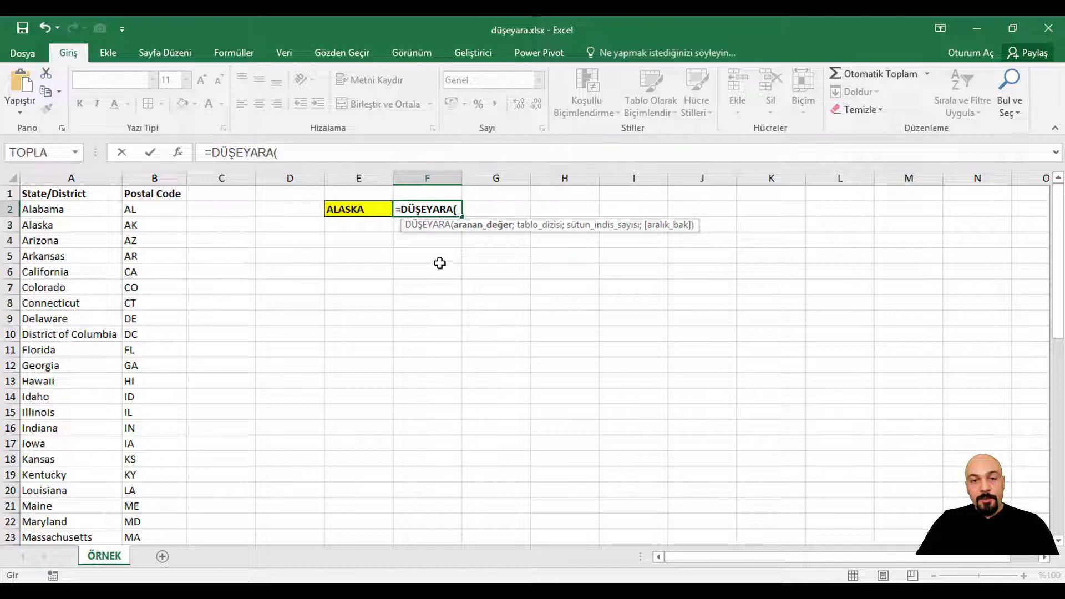
{"action": "left_click", "coordinate": [356, 215]}
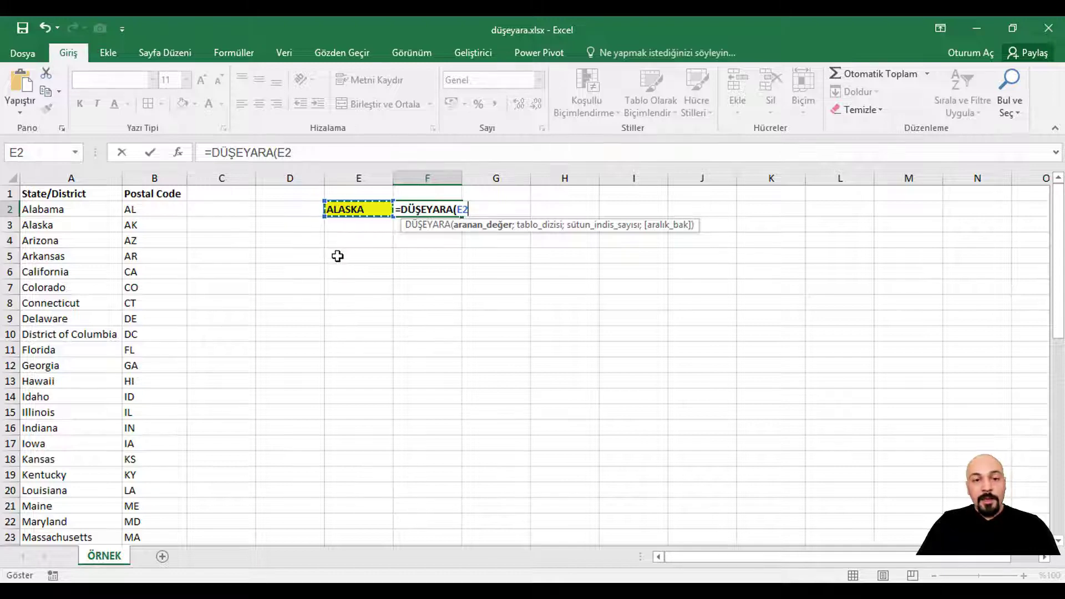
{"action": "type", "text": ";"}
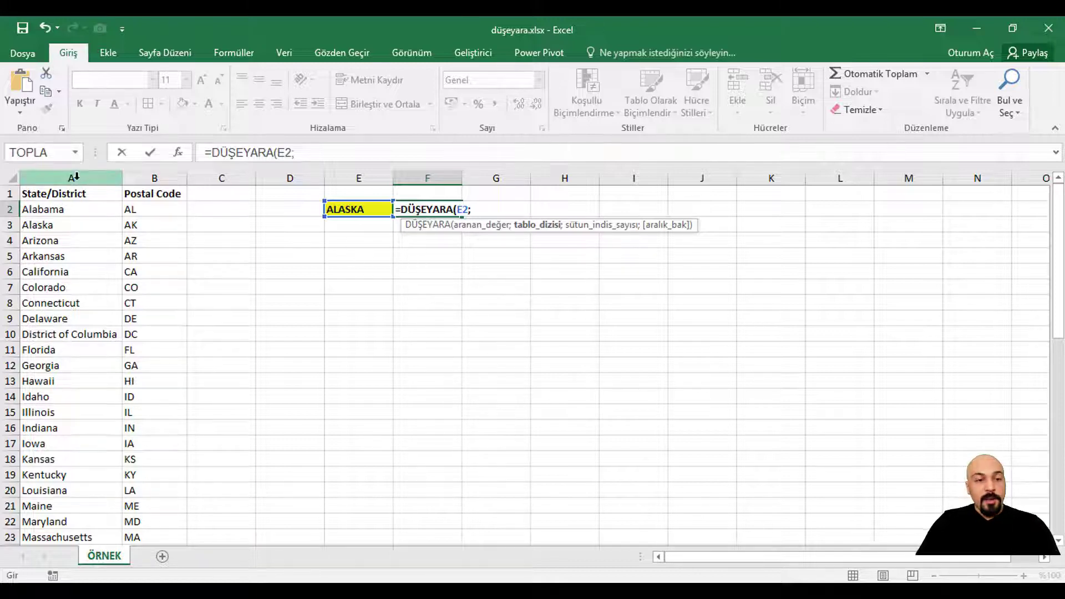
Complete F2 as =DÜŞEYARA(E2;A:B;2;0) so it returns AK for ALASKA.
{"action": "left_click", "coordinate": [78, 176]}
{"action": "left_click_drag", "start_coordinate": [83, 182], "coordinate": [148, 192]}
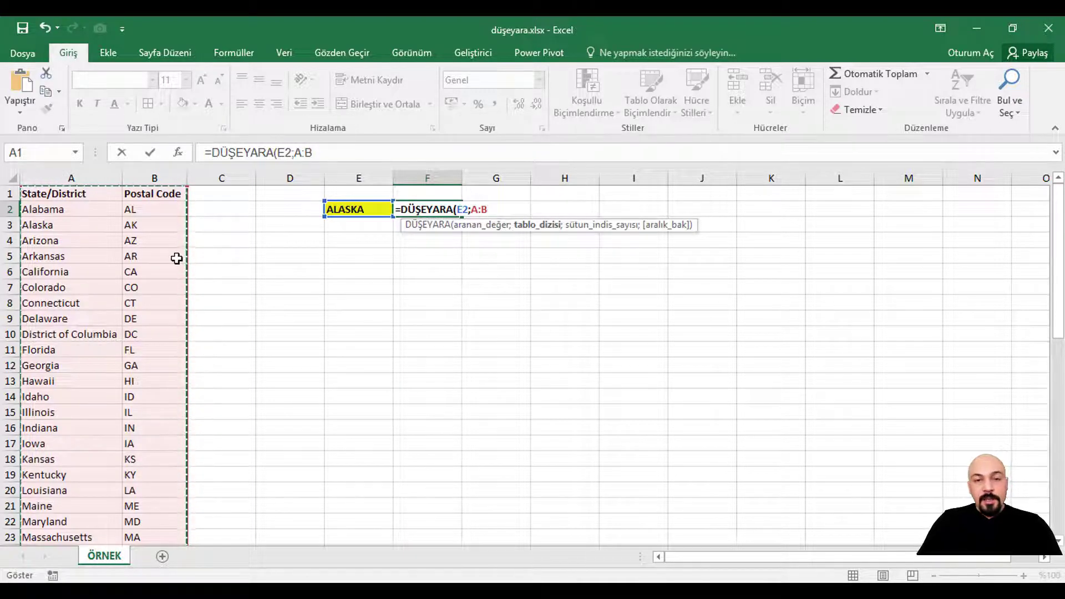
{"action": "type", "text": ";"}
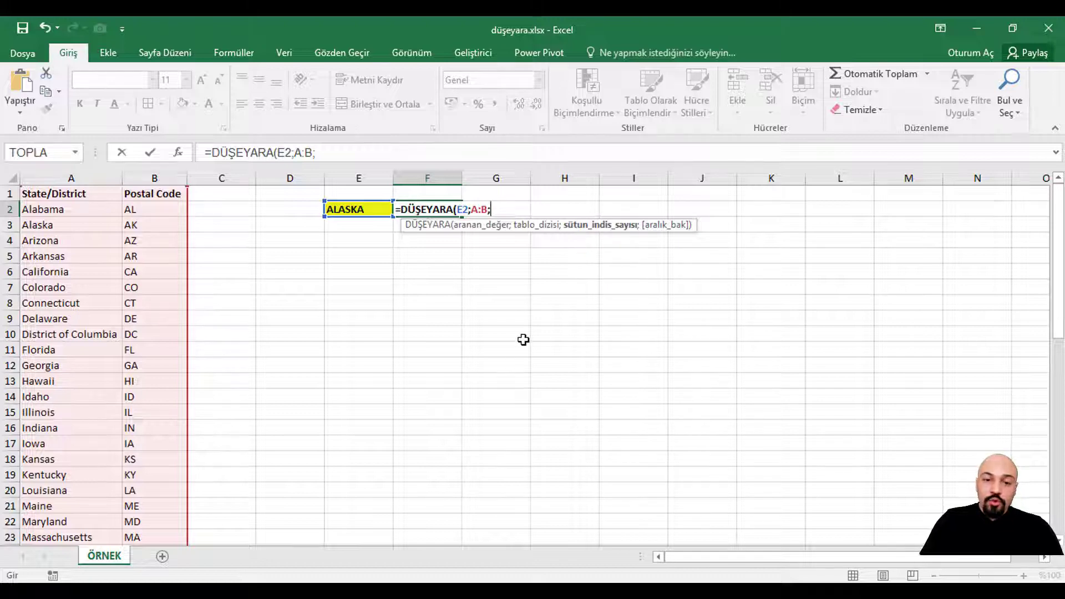
{"action": "type", "text": "2"}
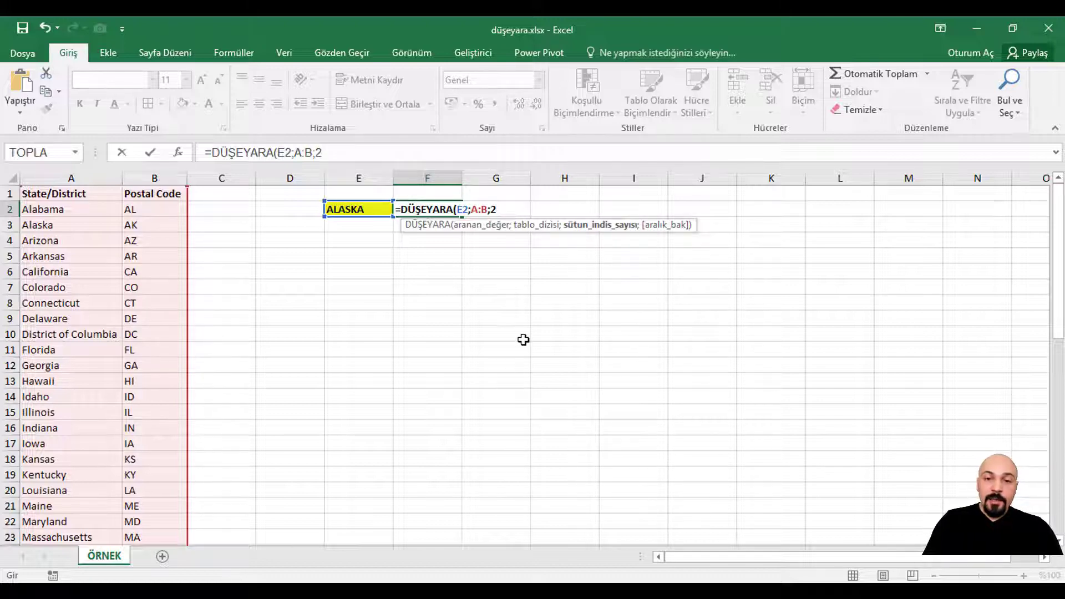
{"action": "type", "text": ";"}
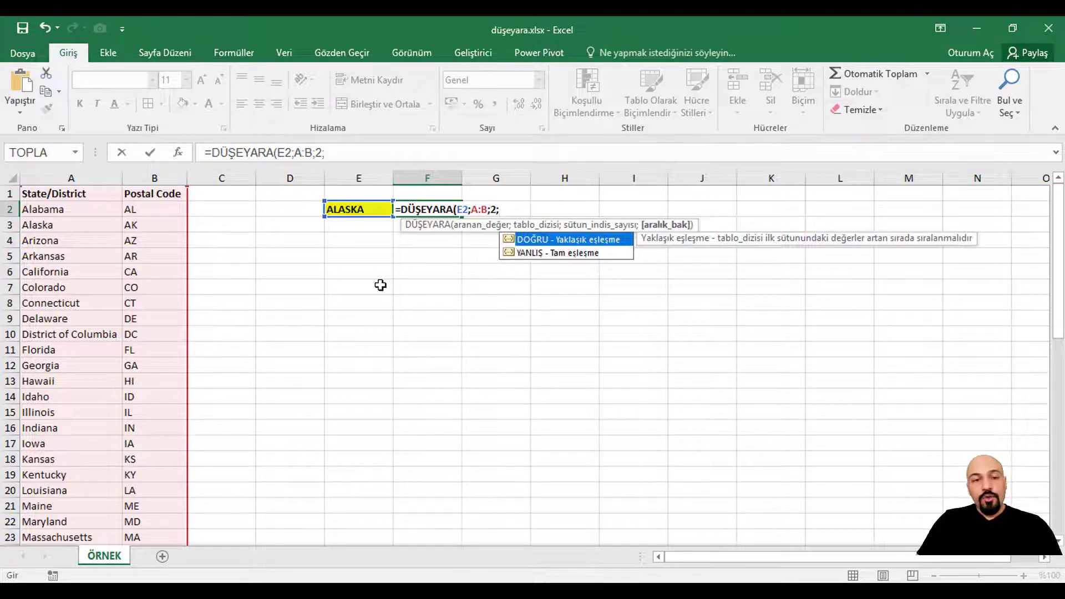
{"action": "type", "text": "0"}
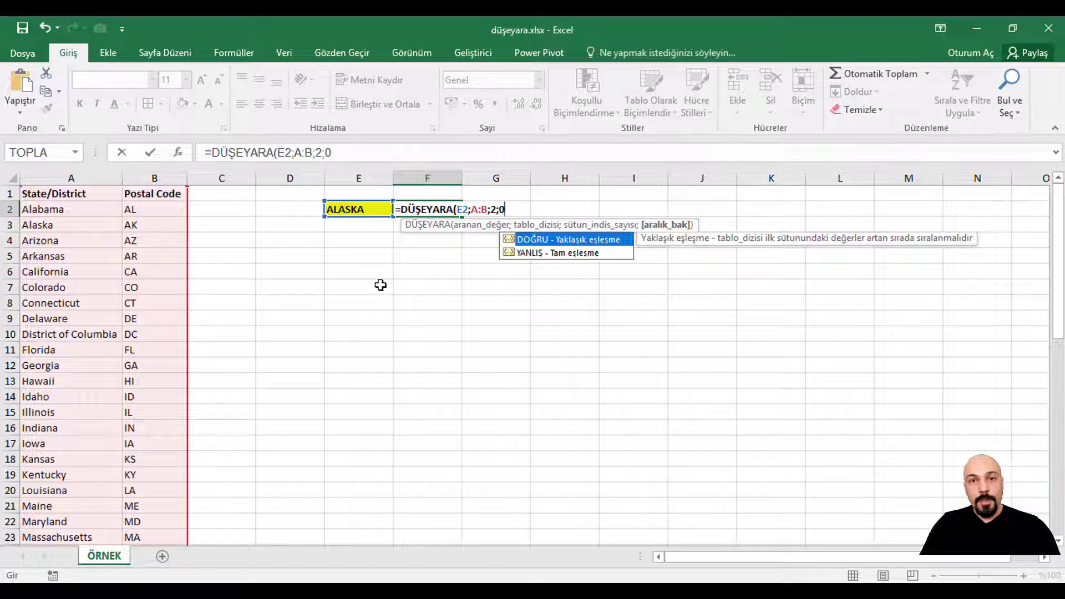
{"action": "type", "text": ")"}
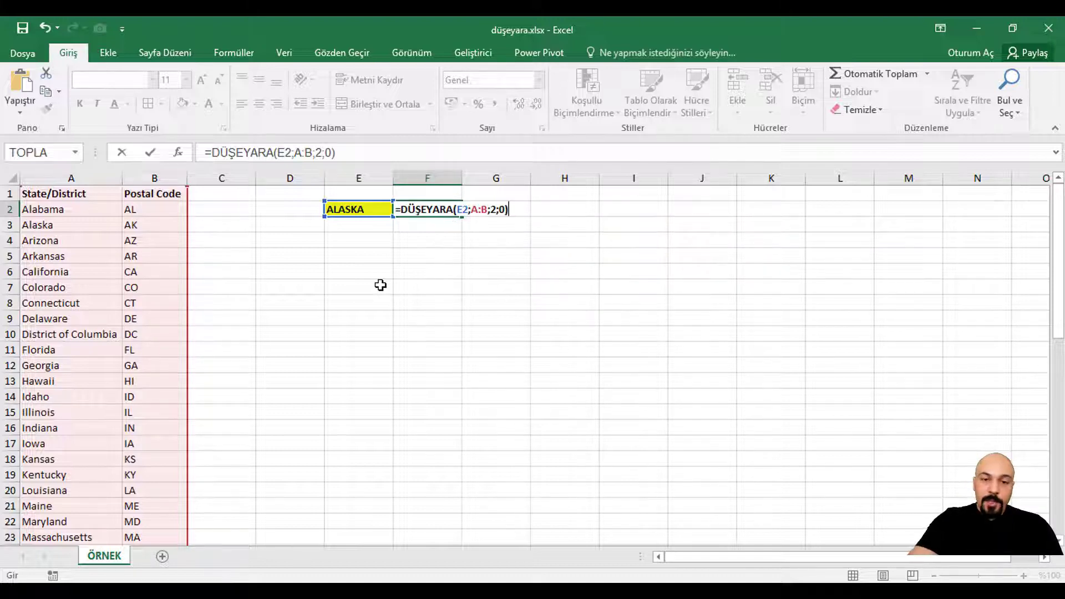
{"action": "key", "text": "Return"}
{"action": "left_click", "coordinate": [354, 210]}
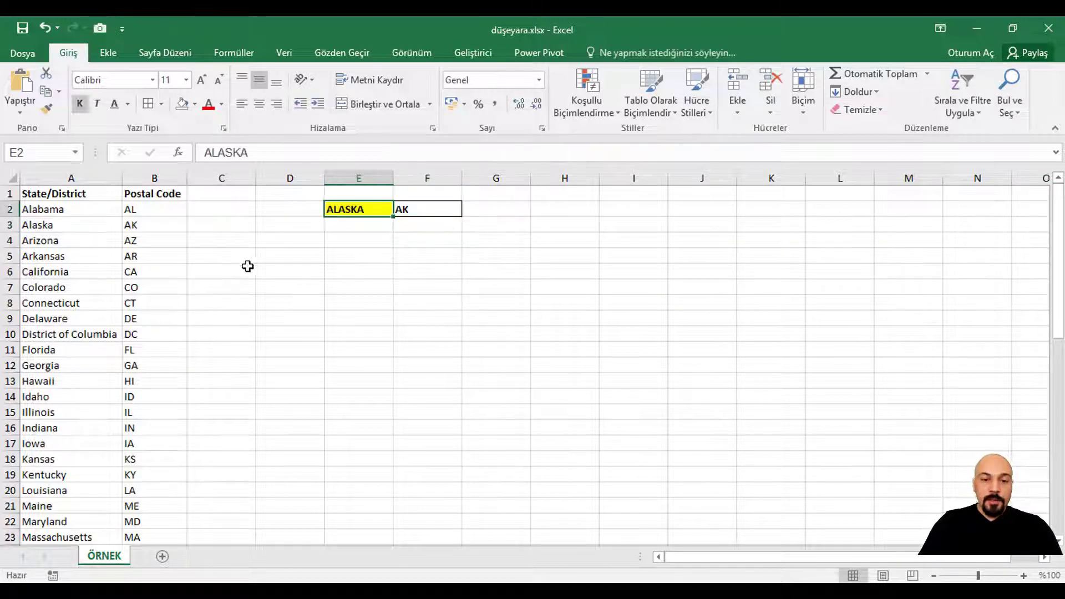
Enter FLORIDA in E2, then retype it as FLORİDA so F2 shows FL instead of #YOK.
{"action": "type", "text": "FLOR"}
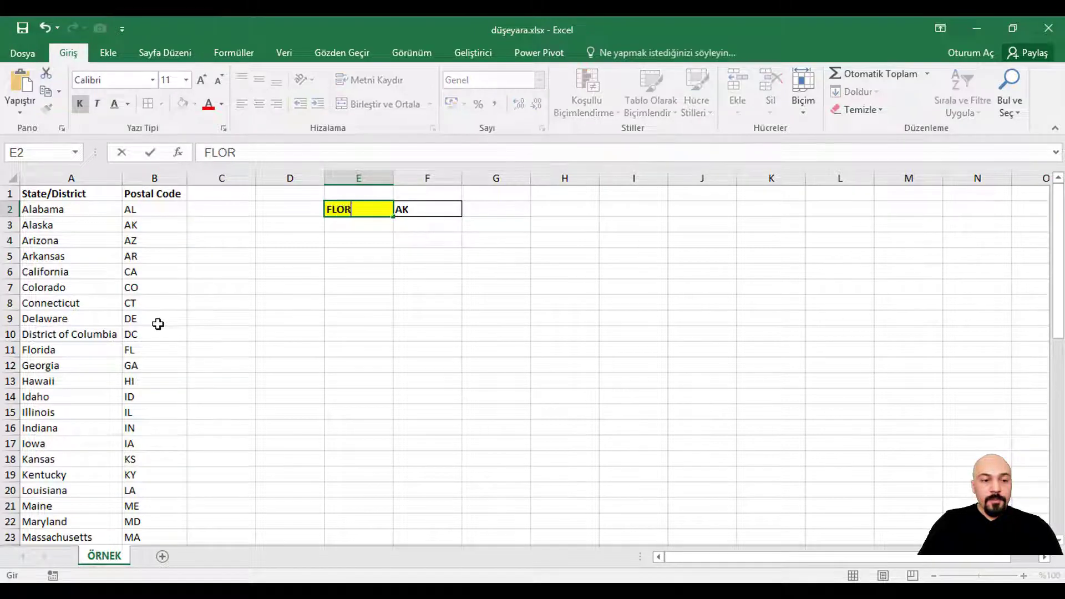
{"action": "type", "text": "IDA"}
{"action": "key", "text": "Return"}
{"action": "key", "text": "Up"}
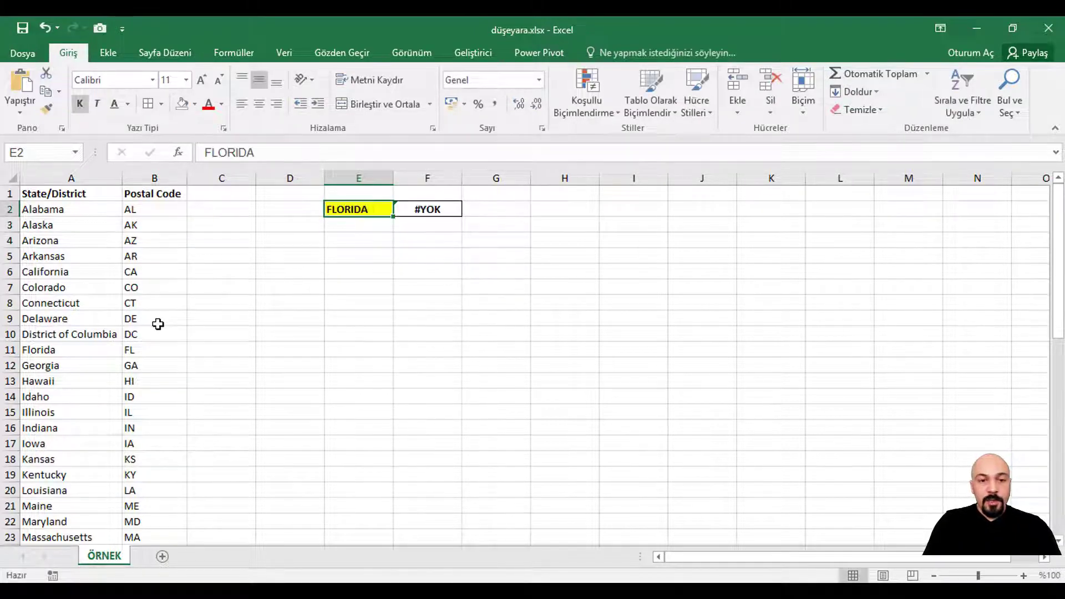
{"action": "type", "text": "FLORİ"}
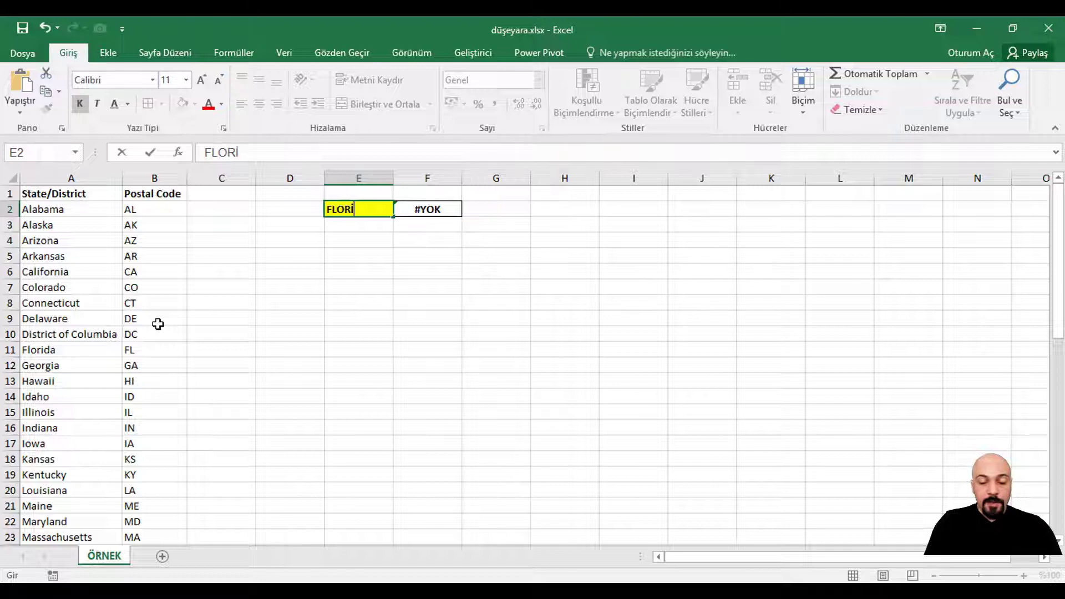
{"action": "type", "text": "DA"}
{"action": "key", "text": "Return"}
{"action": "key", "text": "Up"}
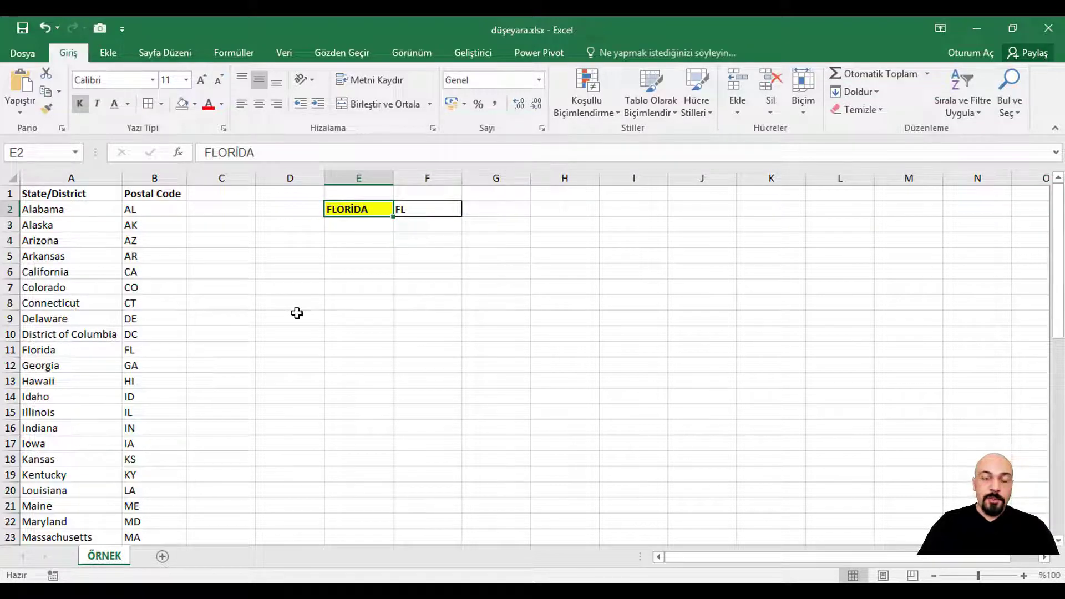
{"action": "left_click", "coordinate": [284, 54]}
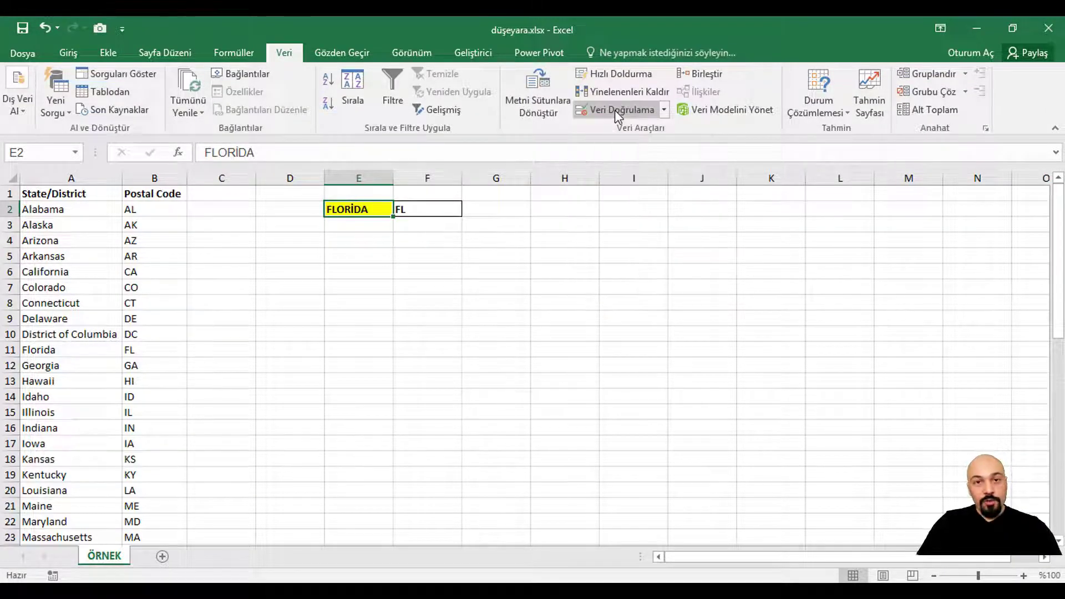
Give E2 a Liste data validation rule with source =$A$2:$A$52.
{"action": "left_click", "coordinate": [614, 109]}
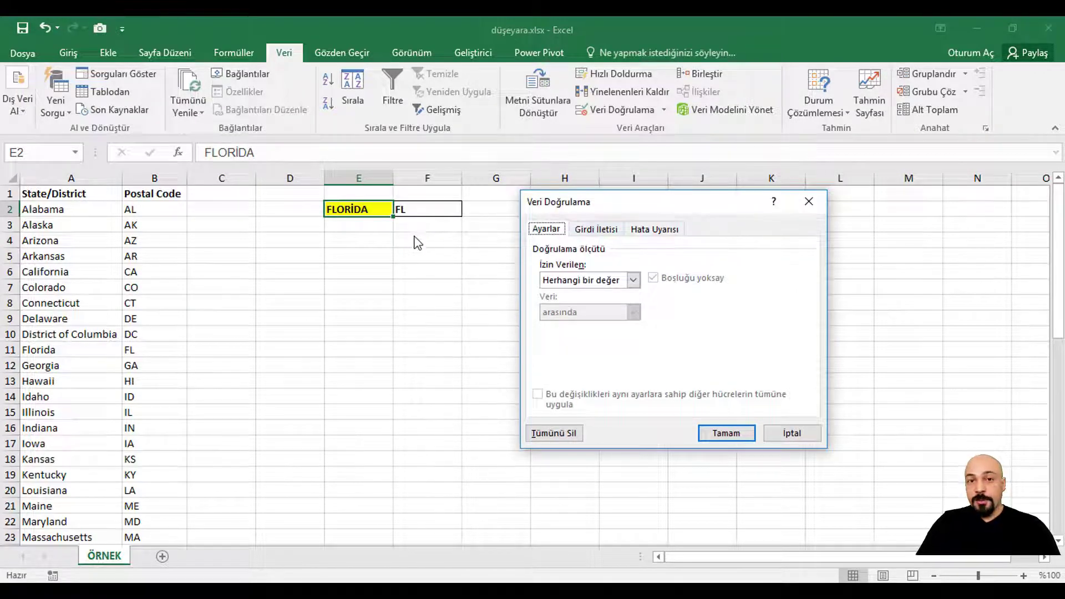
{"action": "left_click", "coordinate": [633, 279]}
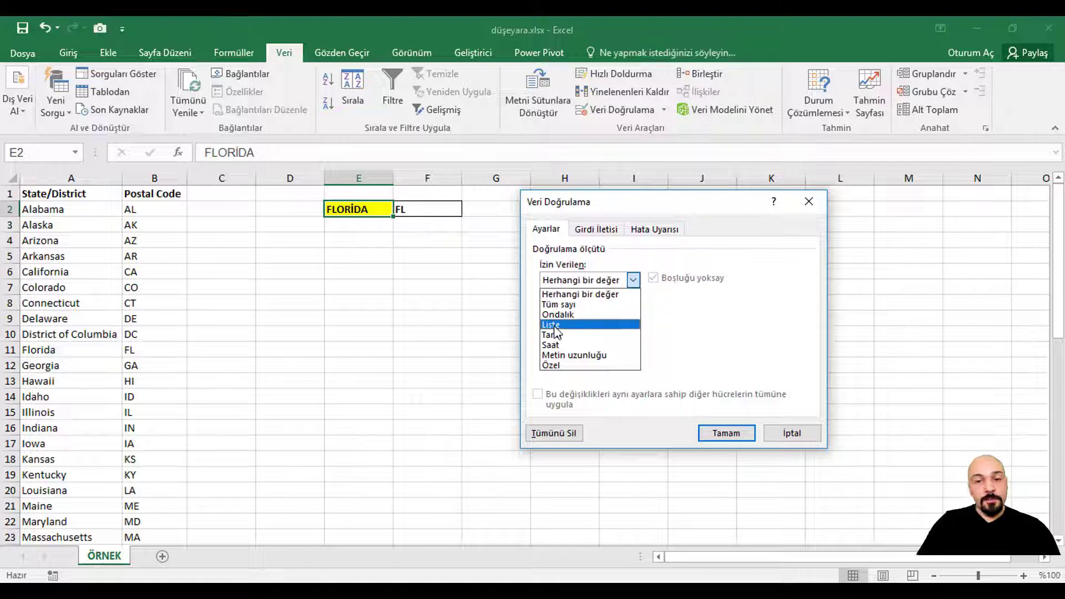
{"action": "left_click", "coordinate": [546, 327]}
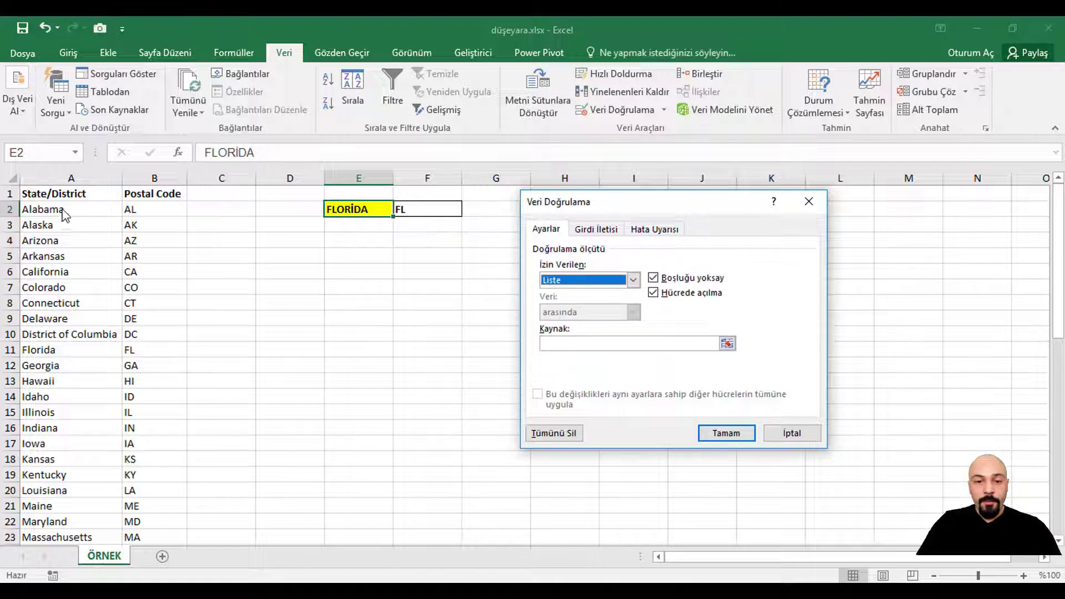
{"action": "left_click", "coordinate": [660, 343]}
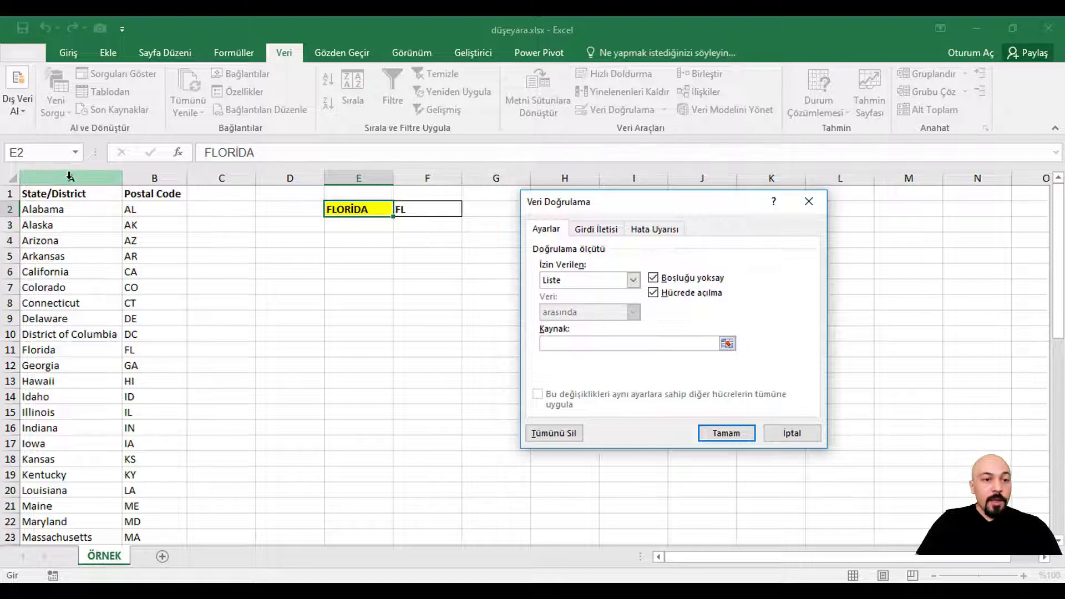
{"action": "left_click", "coordinate": [65, 210]}
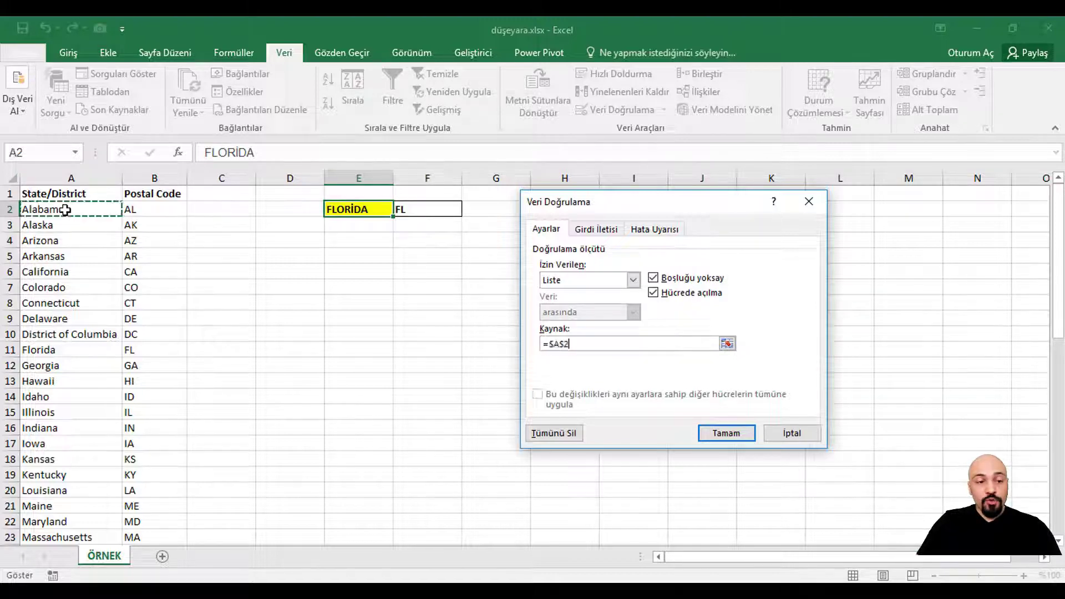
{"action": "mouse_move", "coordinate": [66, 210]}
{"action": "left_mouse_down"}
{"action": "mouse_move", "coordinate": [56, 575]}
{"action": "mouse_move", "coordinate": [74, 510]}
{"action": "left_mouse_up"}
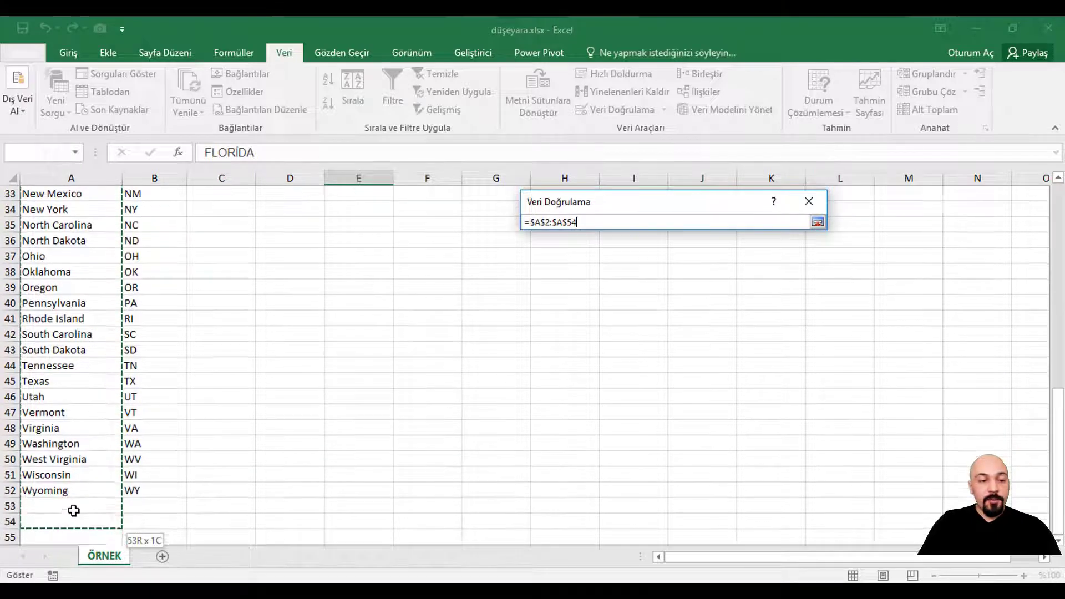
{"action": "left_click_drag", "start_coordinate": [74, 510], "coordinate": [74, 490]}
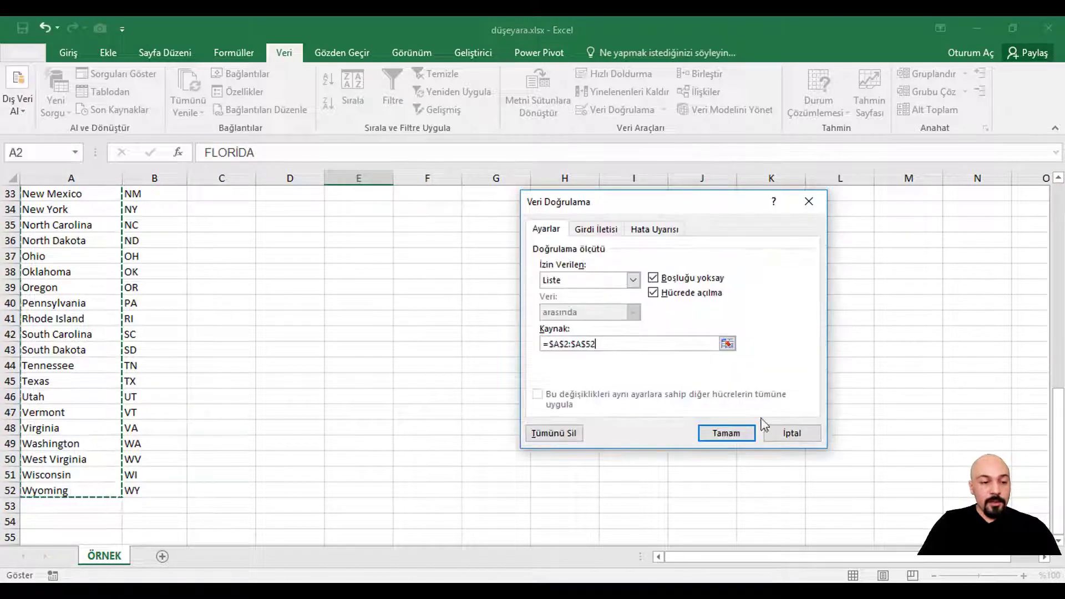
{"action": "left_click", "coordinate": [726, 433]}
{"action": "scroll", "coordinate": [409, 387], "scroll_direction": "up", "scroll_amount": 8}
{"action": "scroll", "coordinate": [407, 383], "scroll_direction": "up", "scroll_amount": 3}
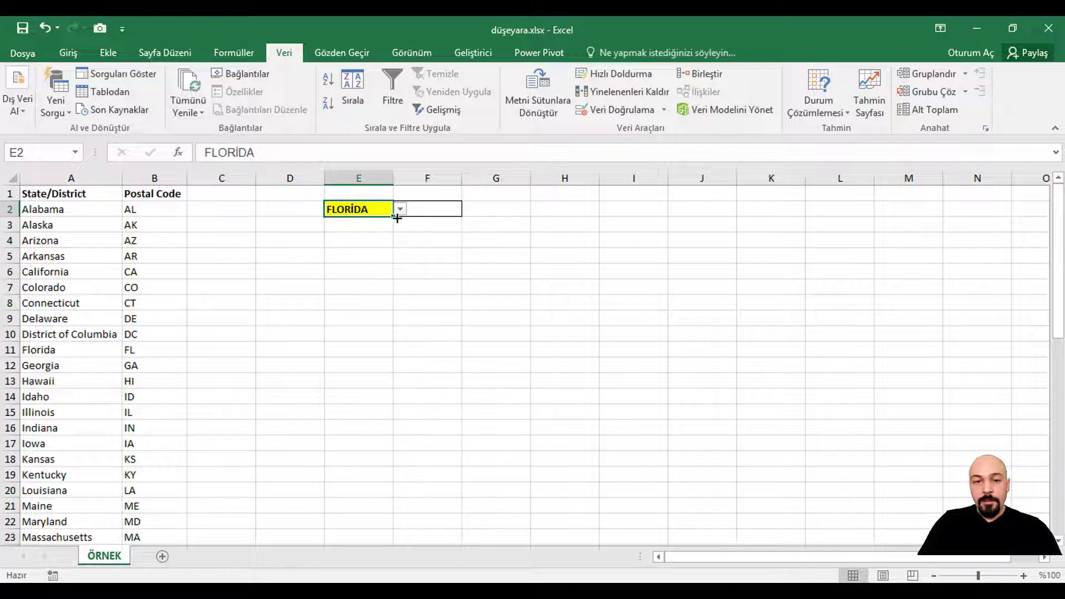
Widen column E, pick Illinois then Louisiana from E2's dropdown so F2 shows LA, then narrow it back.
{"action": "left_click_drag", "start_coordinate": [394, 178], "coordinate": [449, 178]}
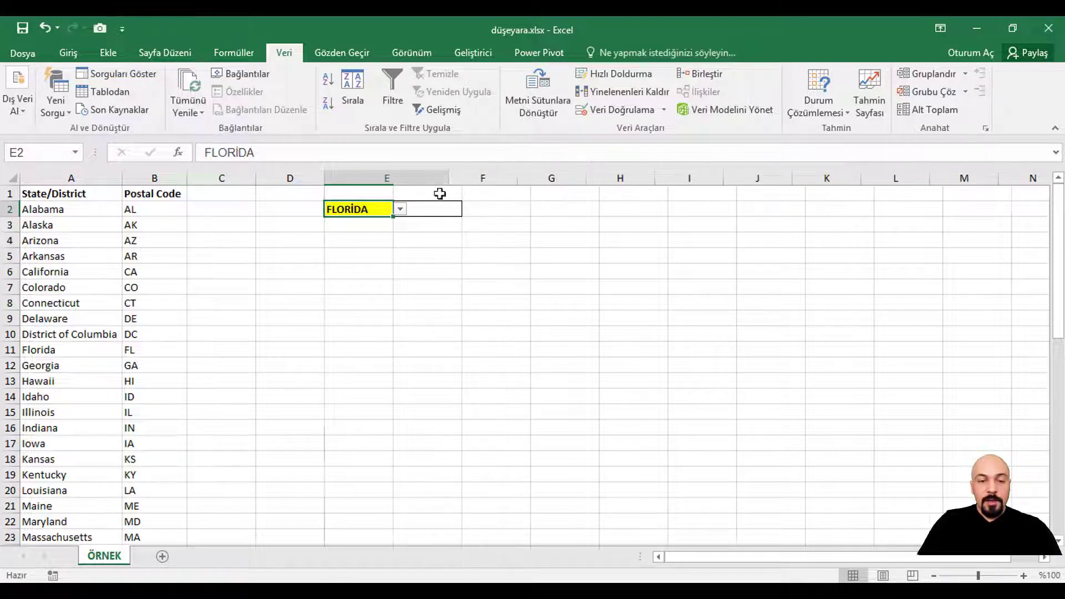
{"action": "left_click", "coordinate": [455, 209]}
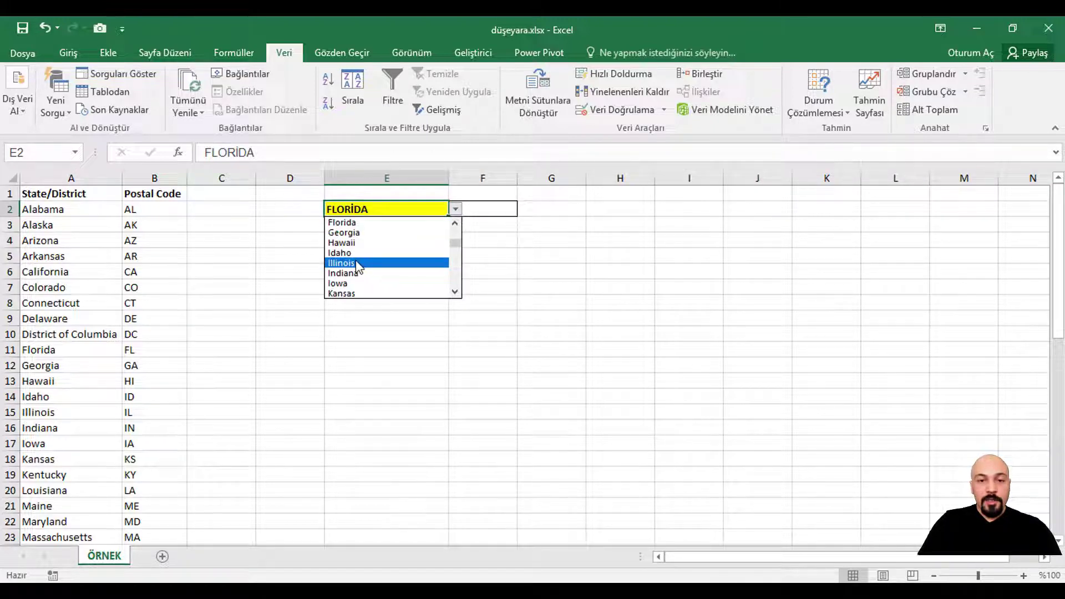
{"action": "left_click", "coordinate": [357, 263]}
{"action": "left_click", "coordinate": [481, 255]}
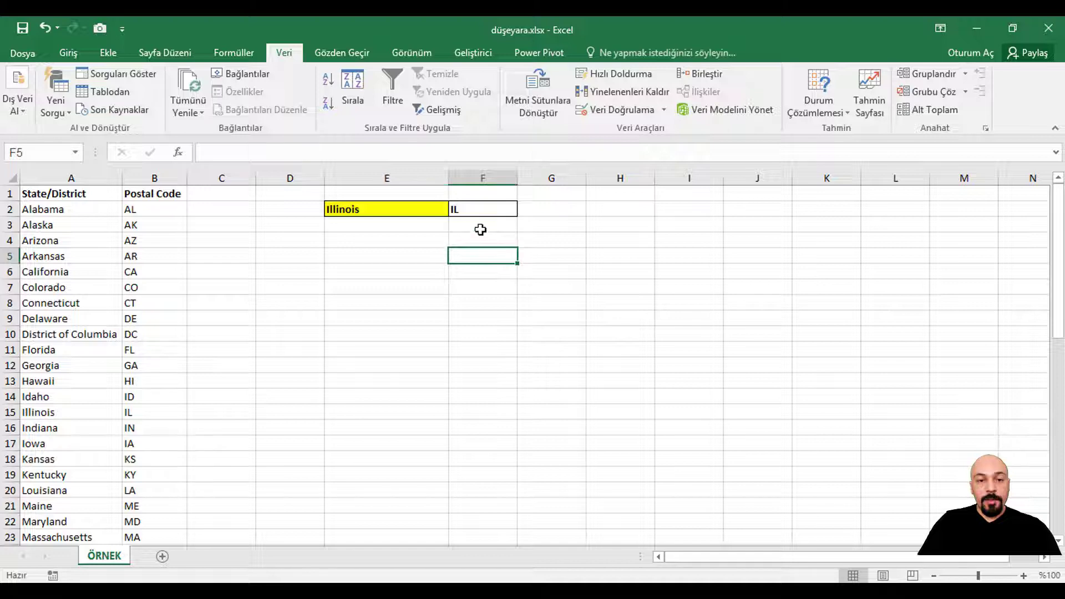
{"action": "left_click", "coordinate": [408, 209]}
{"action": "left_click", "coordinate": [455, 209]}
{"action": "left_click", "coordinate": [392, 255]}
{"action": "left_click", "coordinate": [437, 267]}
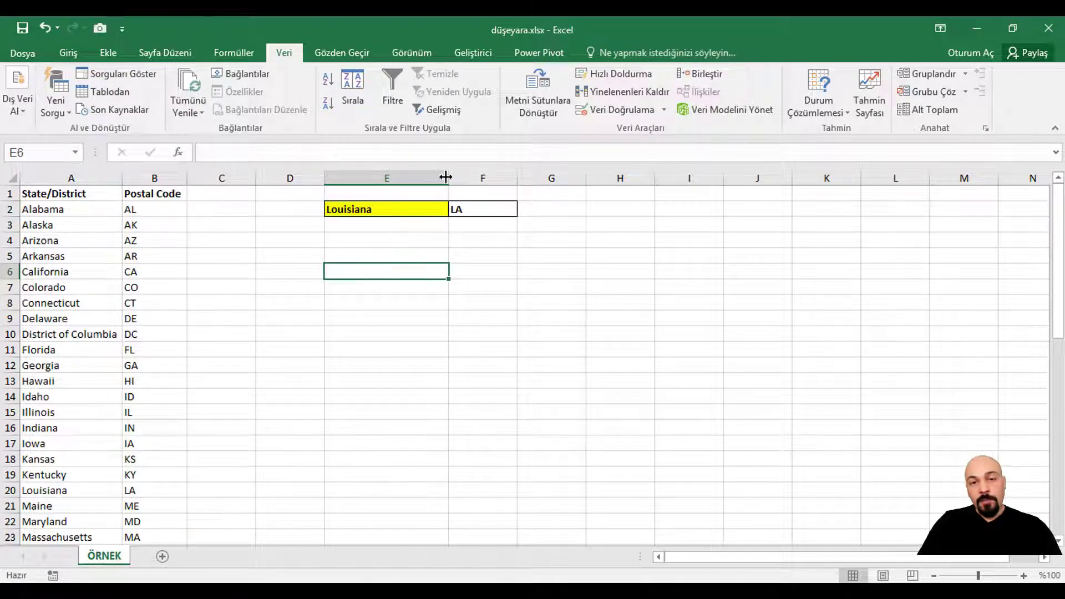
{"action": "left_click_drag", "start_coordinate": [449, 177], "coordinate": [422, 177]}
{"action": "left_click", "coordinate": [452, 211]}
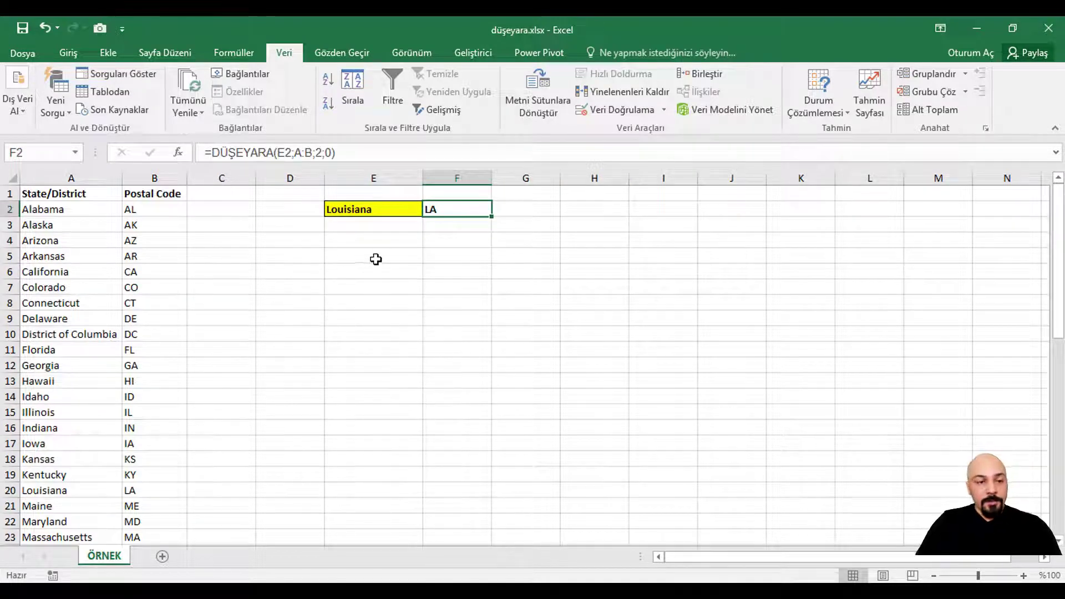
Select column A and then columns A:B to review the state names and postal codes.
{"action": "left_click", "coordinate": [348, 209]}
{"action": "key", "text": "Down"}
{"action": "key", "text": "Down"}
{"action": "key", "text": "Down"}
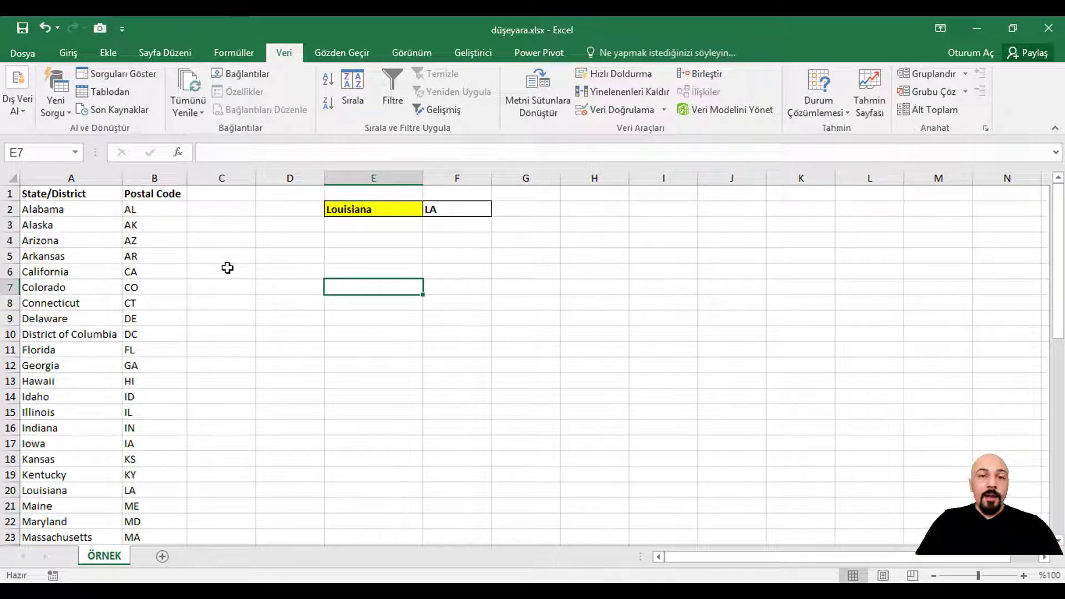
{"action": "left_click", "coordinate": [73, 180]}
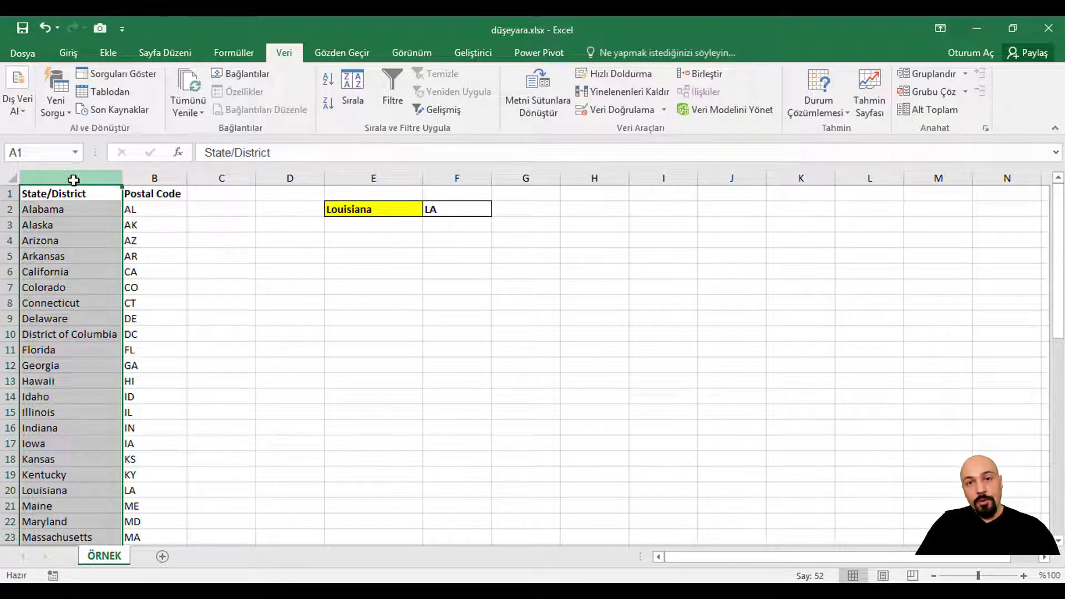
{"action": "left_click", "coordinate": [155, 242]}
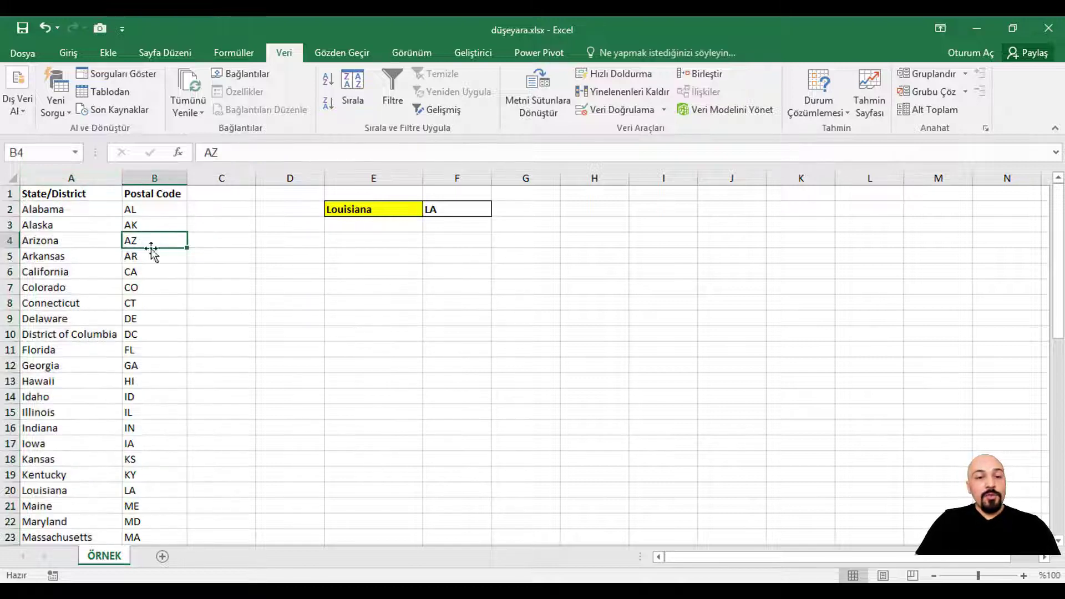
{"action": "left_click", "coordinate": [34, 244]}
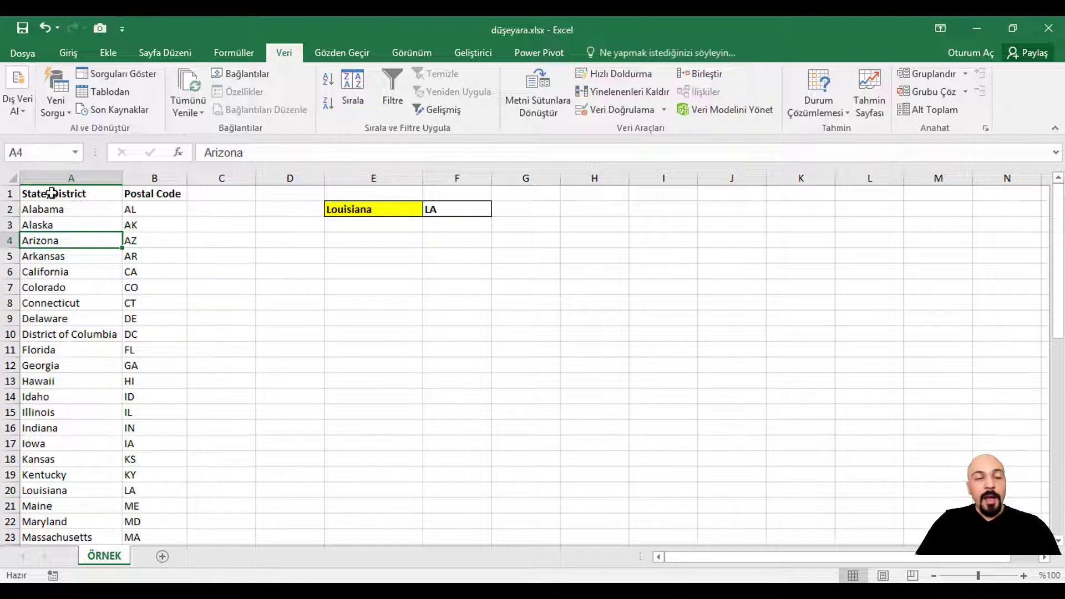
{"action": "left_click", "coordinate": [119, 178]}
{"action": "left_click_drag", "start_coordinate": [126, 183], "coordinate": [136, 179]}
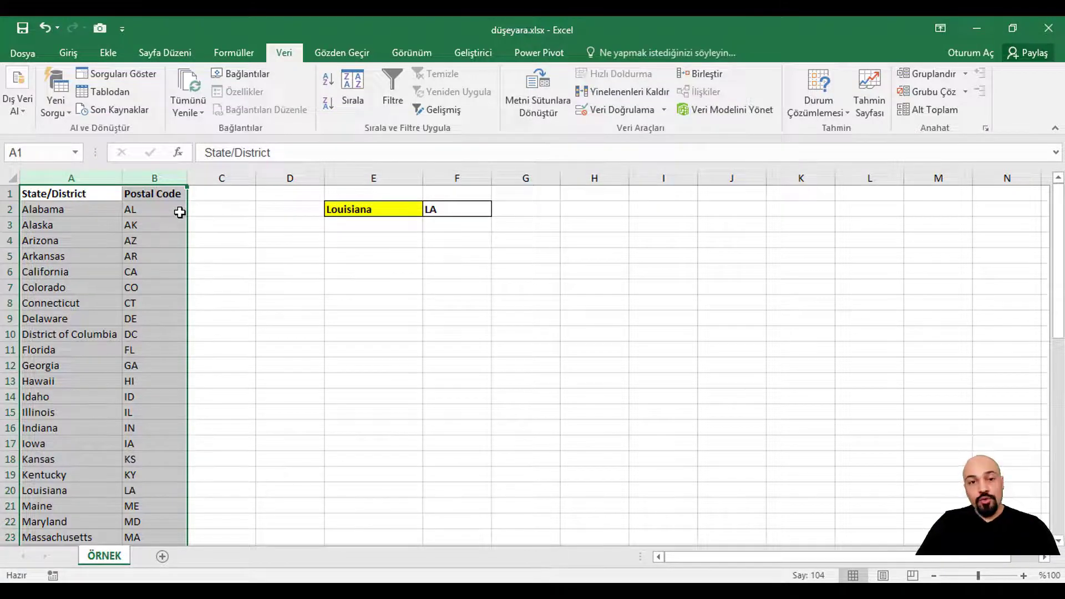
Pick Michigan from E2's dropdown so F2 returns MI.
{"action": "left_click", "coordinate": [364, 216]}
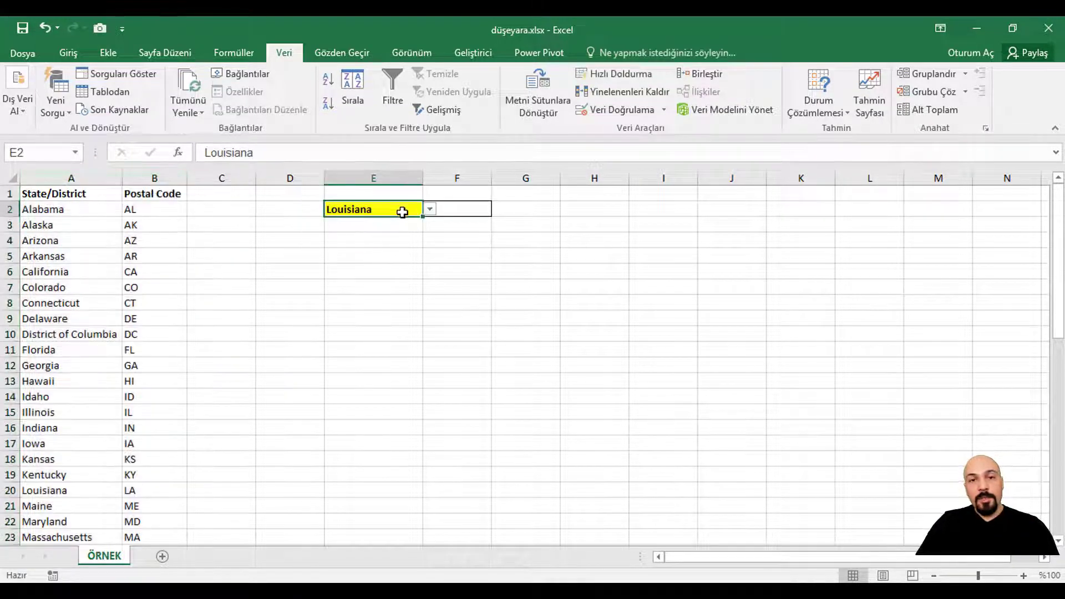
{"action": "left_click", "coordinate": [430, 209]}
{"action": "left_click", "coordinate": [344, 272]}
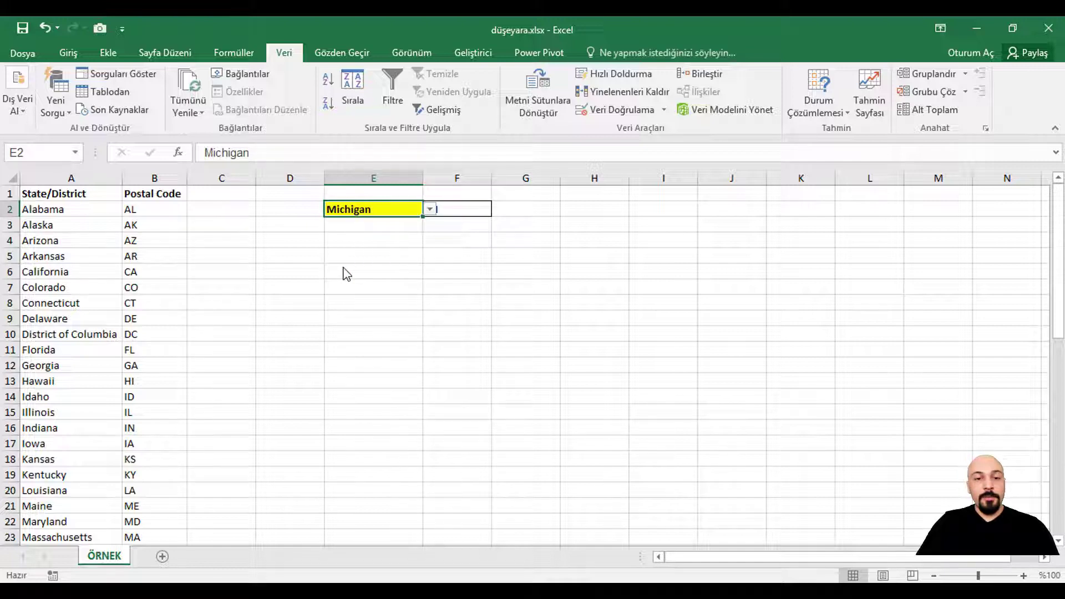
{"action": "left_click", "coordinate": [247, 240]}
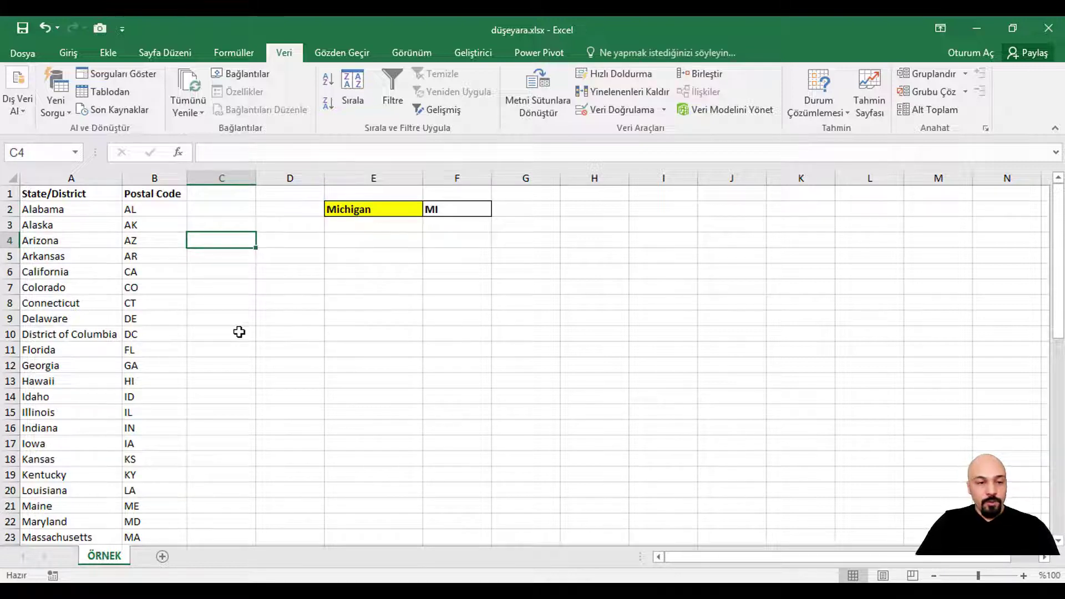